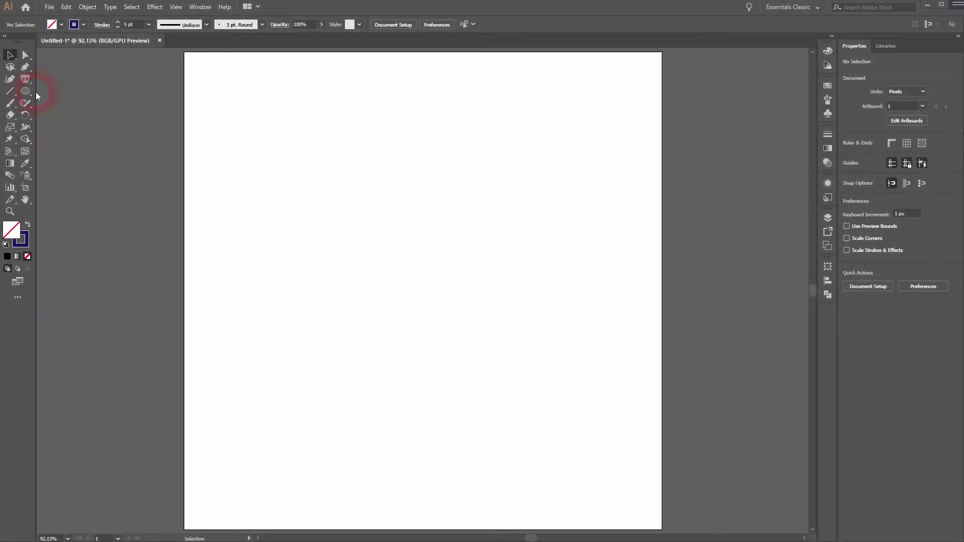
- Swap fill and stroke so new shapes get no fill and a black 1 pt outline
{"action": "left_click", "coordinate": [30, 226]}
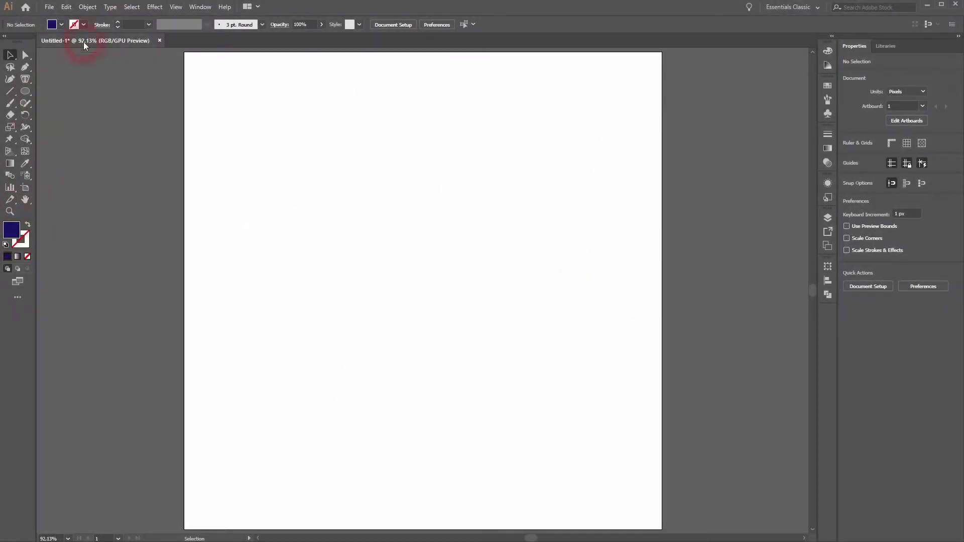
{"action": "left_click", "coordinate": [62, 24]}
{"action": "left_click", "coordinate": [36, 43]}
{"action": "left_click", "coordinate": [29, 227]}
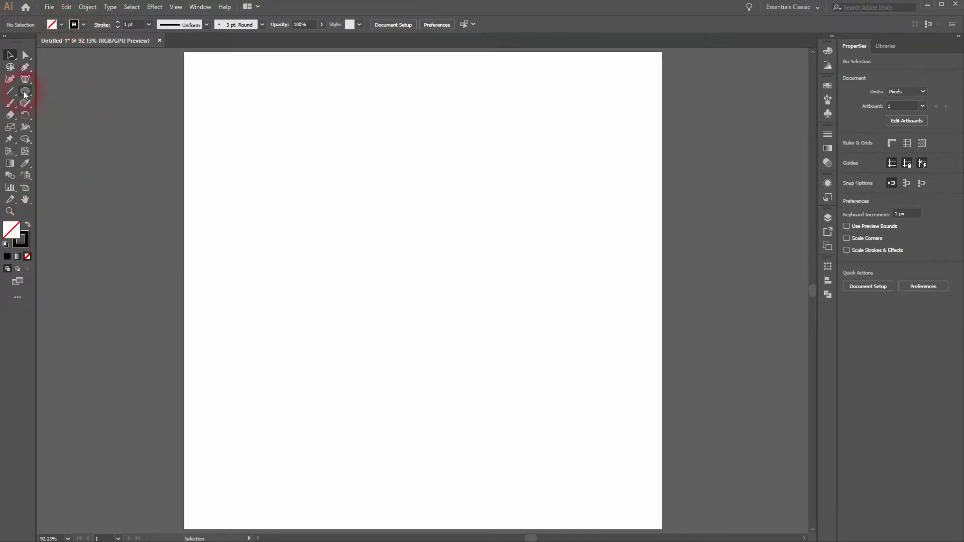
- Draw a 305.88 × 130.25 px ellipse near the page centre and raise its stroke weight to 7 pt
{"action": "left_click_drag", "start_coordinate": [25, 91], "coordinate": [71, 114]}
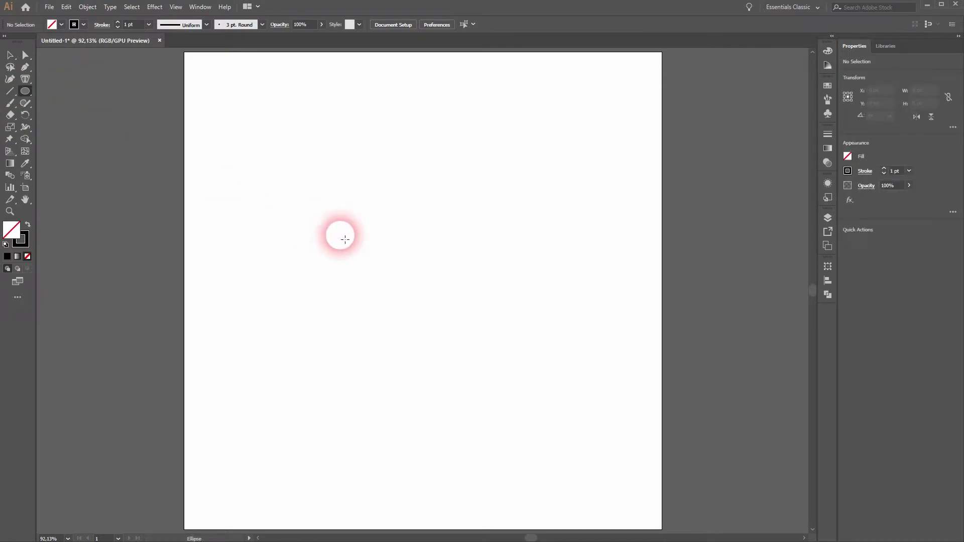
{"action": "mouse_move", "coordinate": [341, 234]}
{"action": "left_mouse_down"}
{"action": "mouse_move", "coordinate": [487, 288]}
{"action": "mouse_move", "coordinate": [528, 318]}
{"action": "left_mouse_up"}
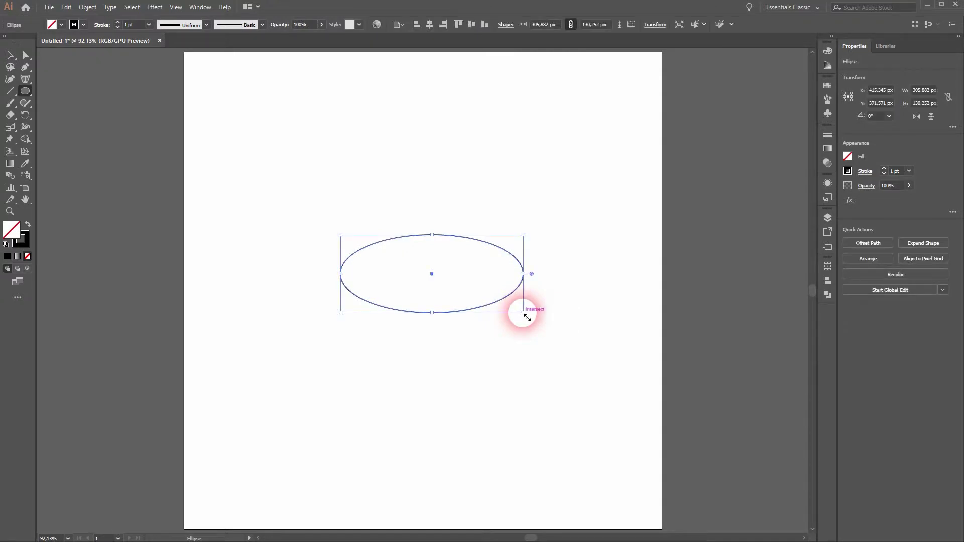
{"action": "left_click", "coordinate": [118, 23]}
{"action": "left_click", "coordinate": [118, 23]}
{"action": "left_click", "coordinate": [119, 23]}
{"action": "left_click", "coordinate": [118, 23]}
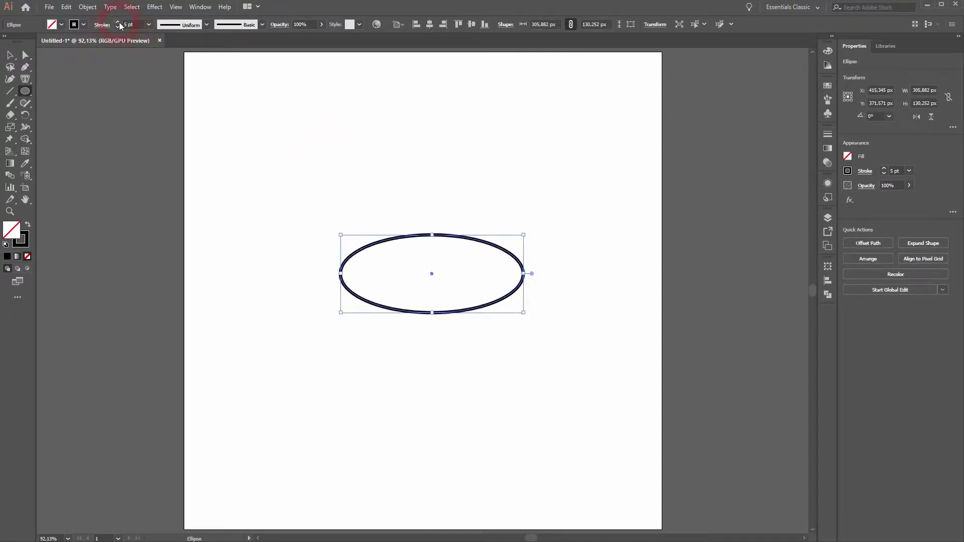
{"action": "left_click", "coordinate": [119, 23]}
{"action": "left_click", "coordinate": [119, 23]}
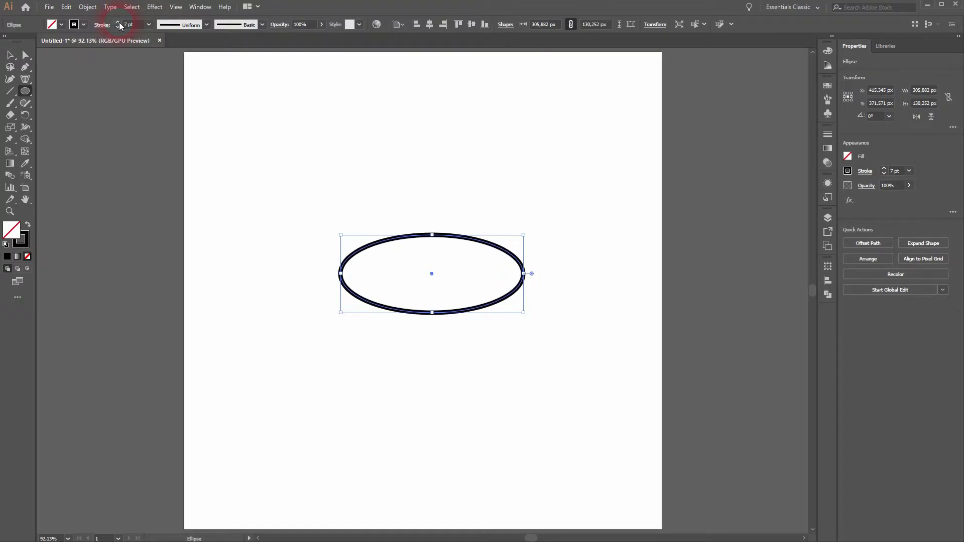
{"action": "left_click", "coordinate": [8, 54]}
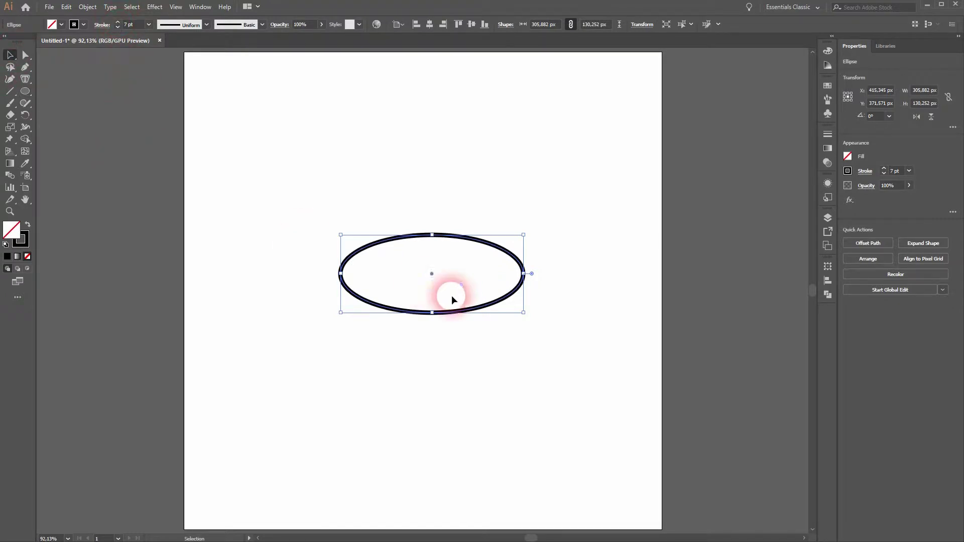
- Alt-drag two copies of the ellipse and rotate them to 60° and 120°
{"action": "left_click_drag", "start_coordinate": [460, 234], "coordinate": [459, 132]}
{"action": "left_click", "coordinate": [890, 117]}
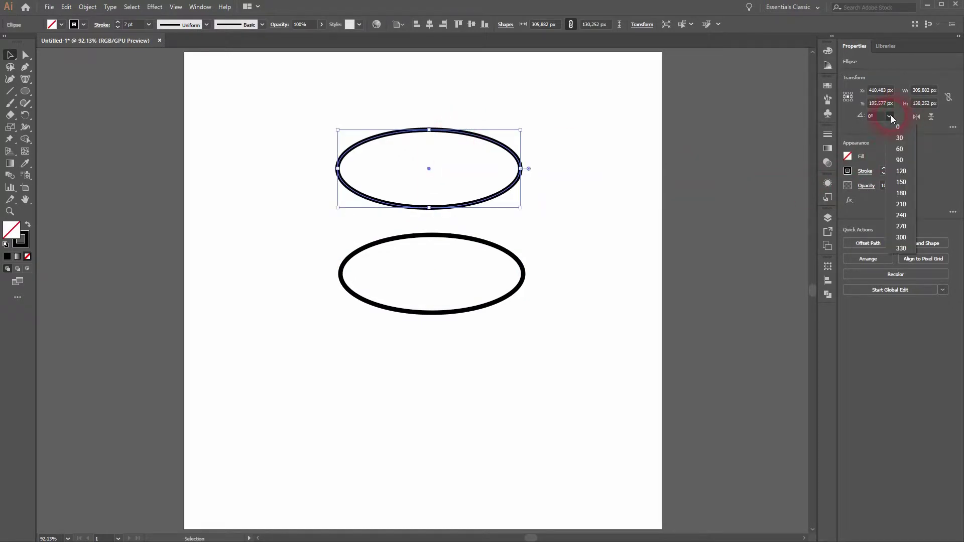
{"action": "left_click", "coordinate": [908, 149]}
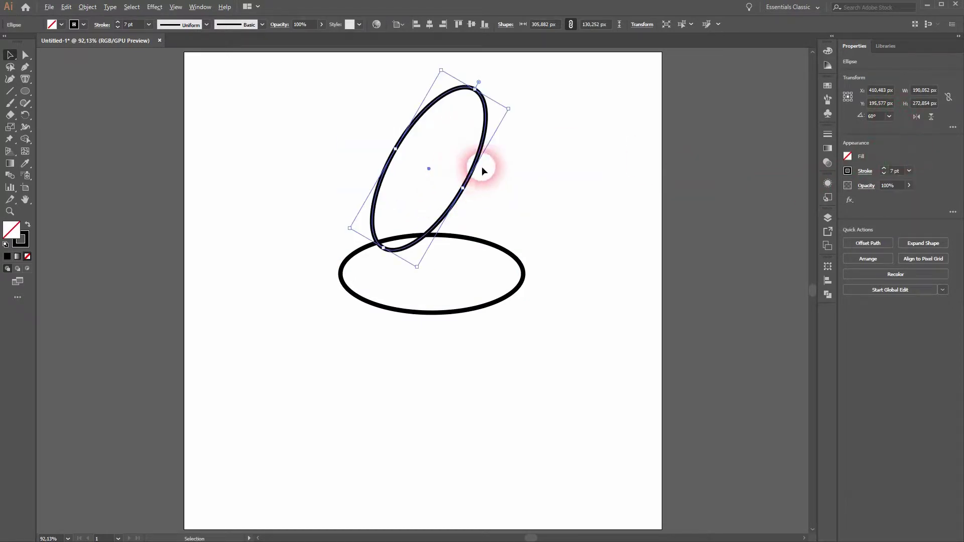
{"action": "left_click_drag", "start_coordinate": [477, 172], "coordinate": [355, 166]}
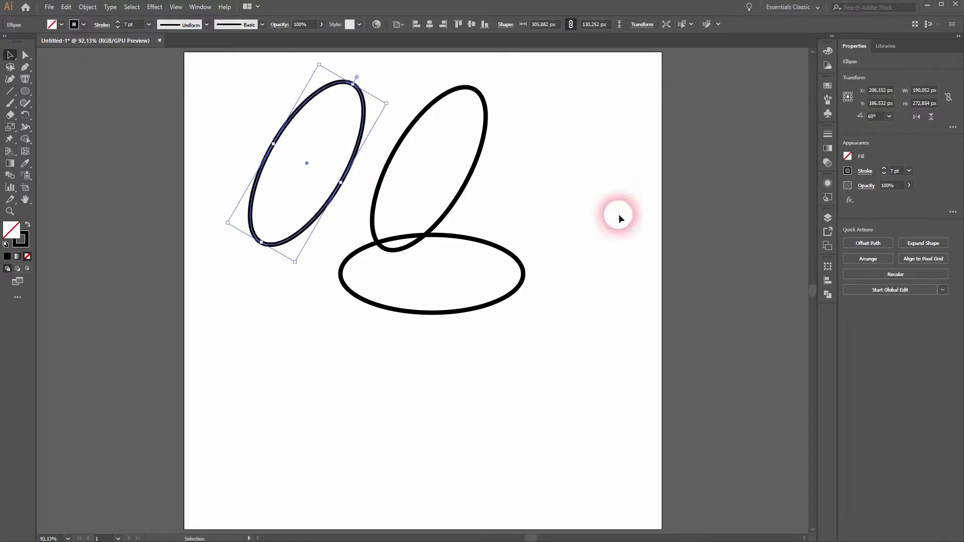
{"action": "left_click", "coordinate": [890, 118]}
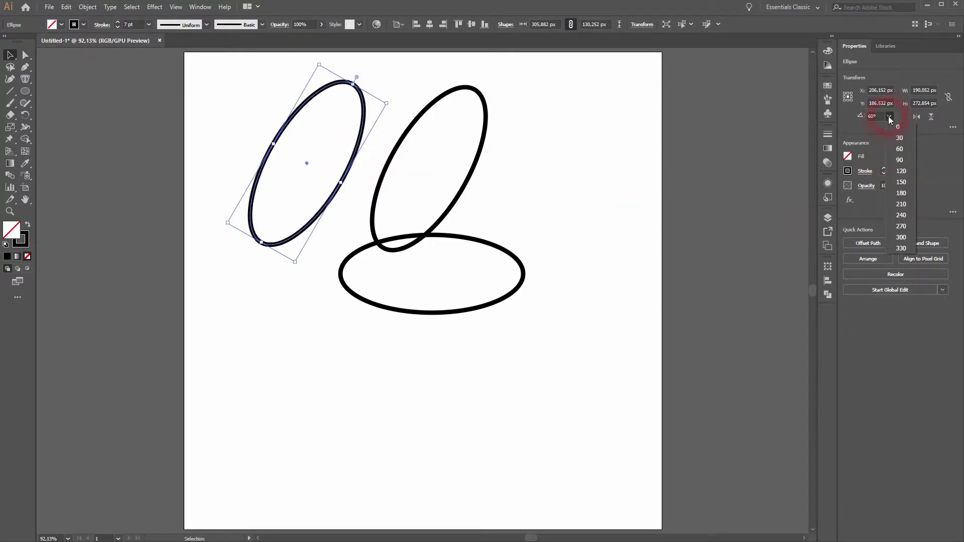
{"action": "left_click", "coordinate": [908, 167]}
- Select all three ellipses and align them to horizontal and vertical centres
{"action": "left_click_drag", "start_coordinate": [274, 347], "coordinate": [627, 104]}
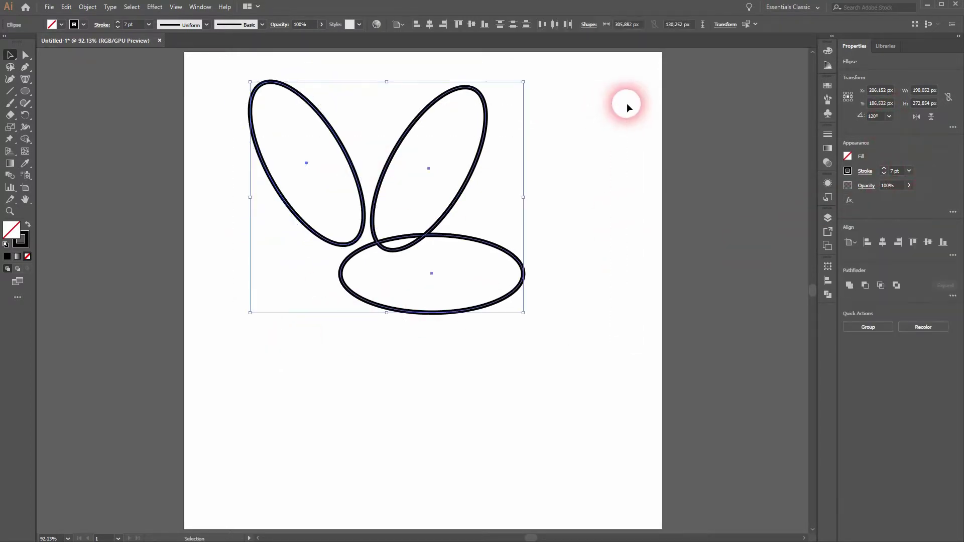
{"action": "left_click", "coordinate": [430, 24]}
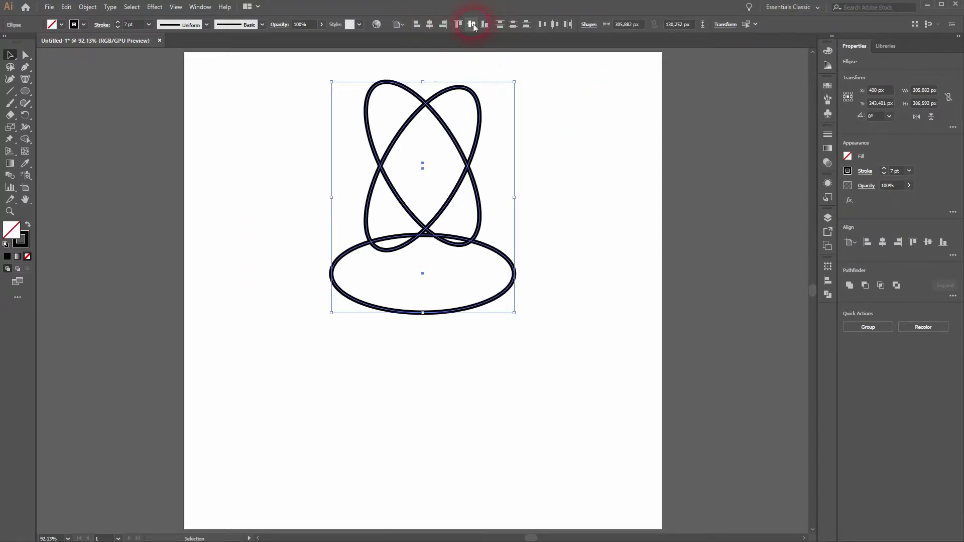
{"action": "left_click", "coordinate": [472, 25]}
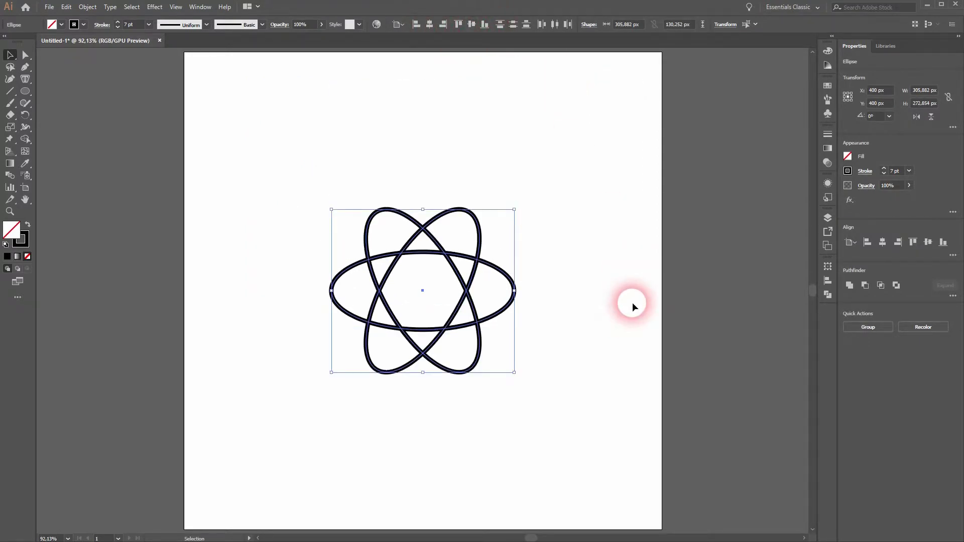
- Delete the two tilted ellipses and flatten the horizontal one to 95.94 px tall
{"action": "left_click", "coordinate": [653, 307]}
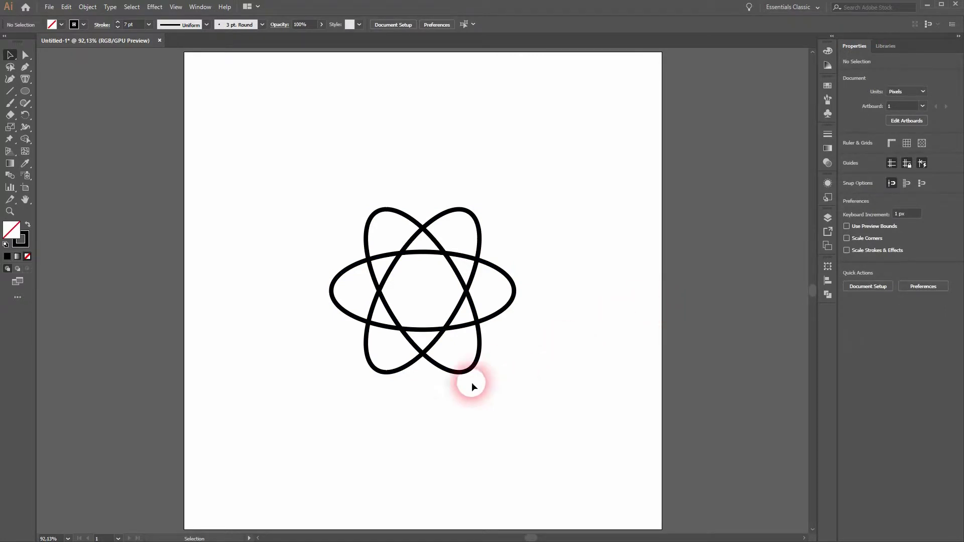
{"action": "left_click_drag", "start_coordinate": [394, 396], "coordinate": [516, 362]}
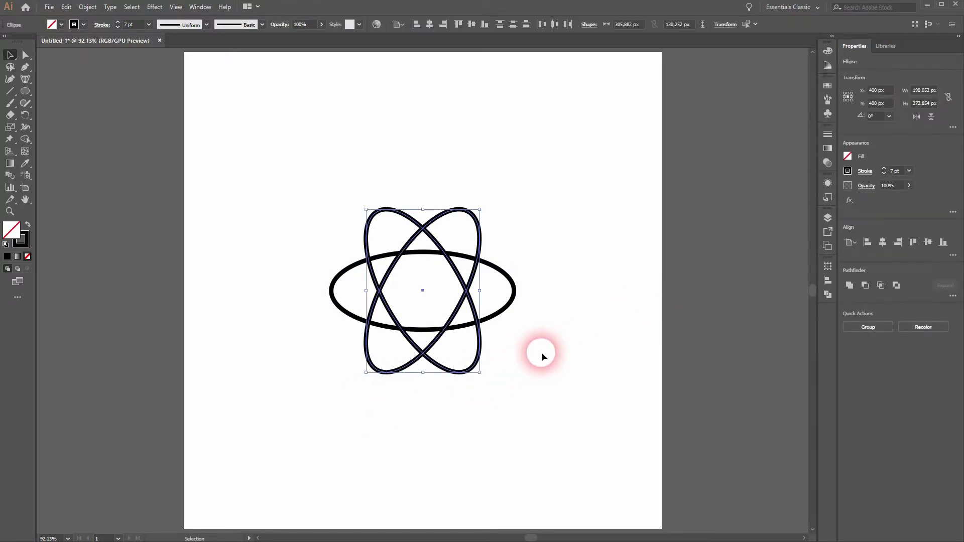
{"action": "key", "text": "Delete"}
{"action": "left_click", "coordinate": [423, 330]}
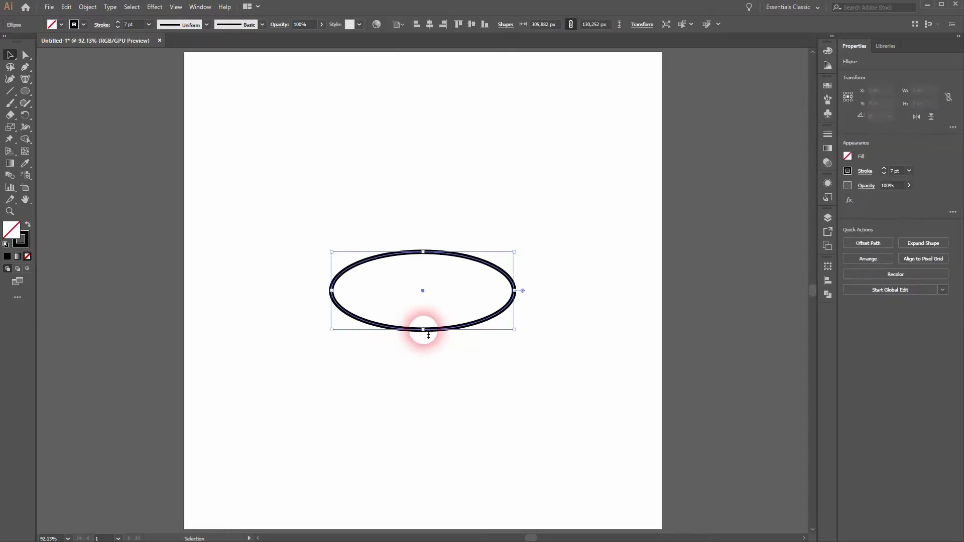
{"action": "left_click_drag", "start_coordinate": [429, 334], "coordinate": [431, 311]}
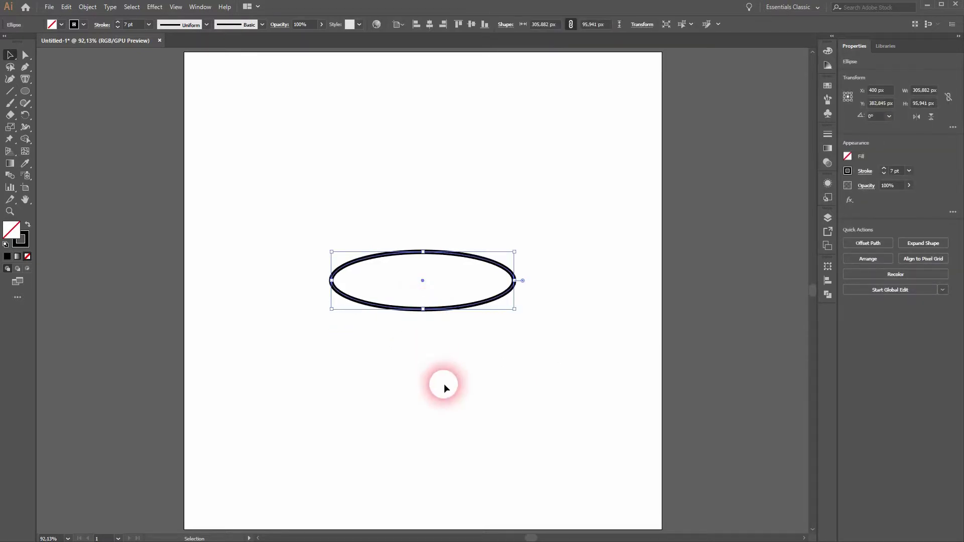
{"action": "left_click", "coordinate": [444, 384]}
- Alt-drag two copies of the flattened ellipse and rotate them to 60° and 120°
{"action": "left_click_drag", "start_coordinate": [415, 383], "coordinate": [602, 181]}
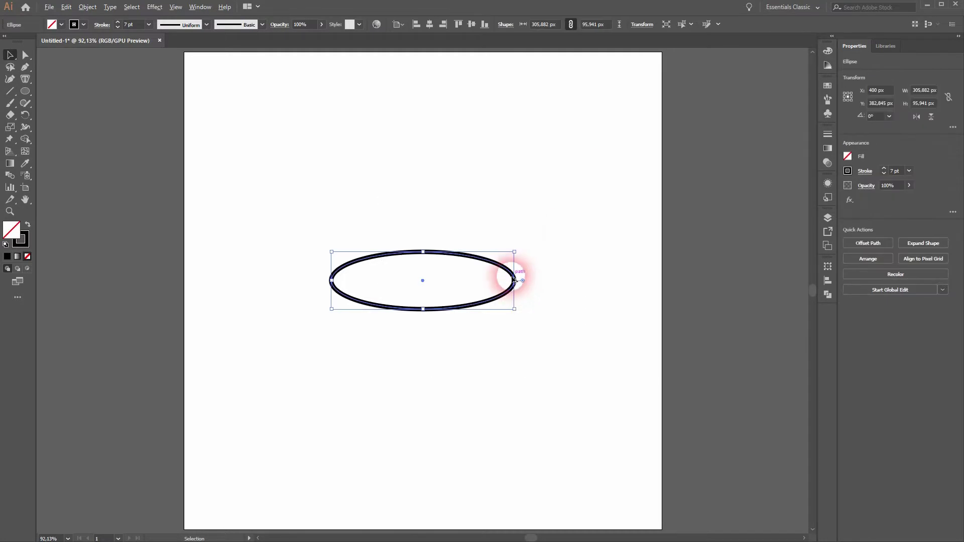
{"action": "left_click_drag", "start_coordinate": [508, 276], "coordinate": [506, 171]}
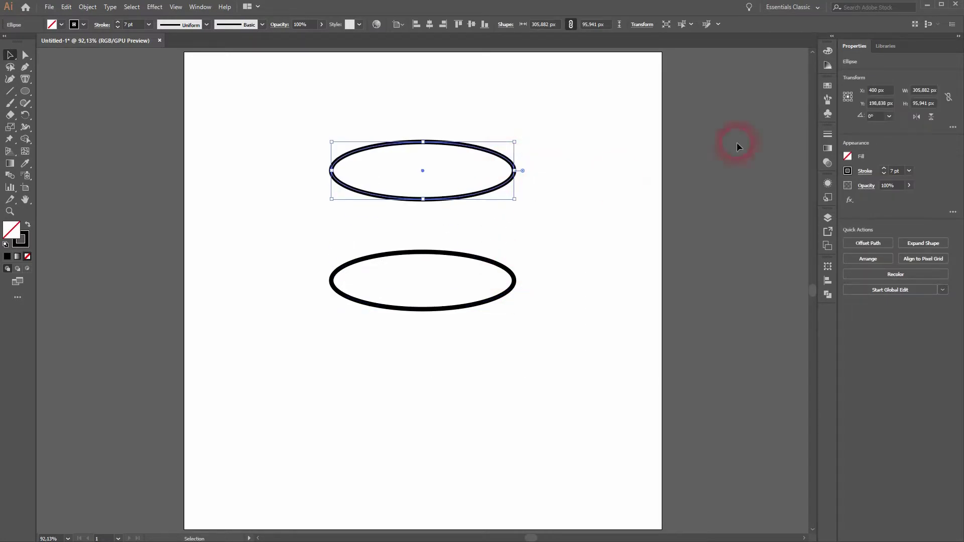
{"action": "left_click", "coordinate": [890, 117]}
{"action": "left_click", "coordinate": [900, 150]}
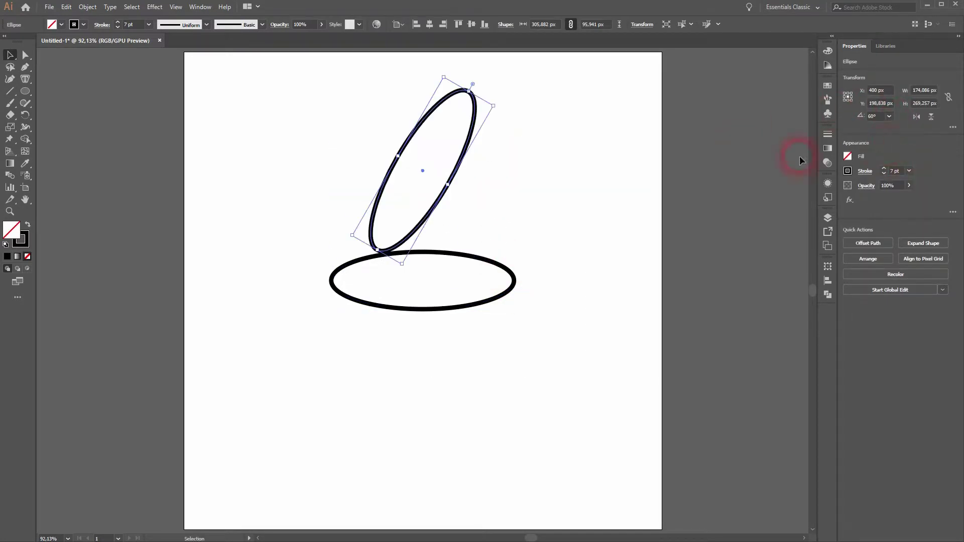
{"action": "left_click_drag", "start_coordinate": [469, 136], "coordinate": [336, 157]}
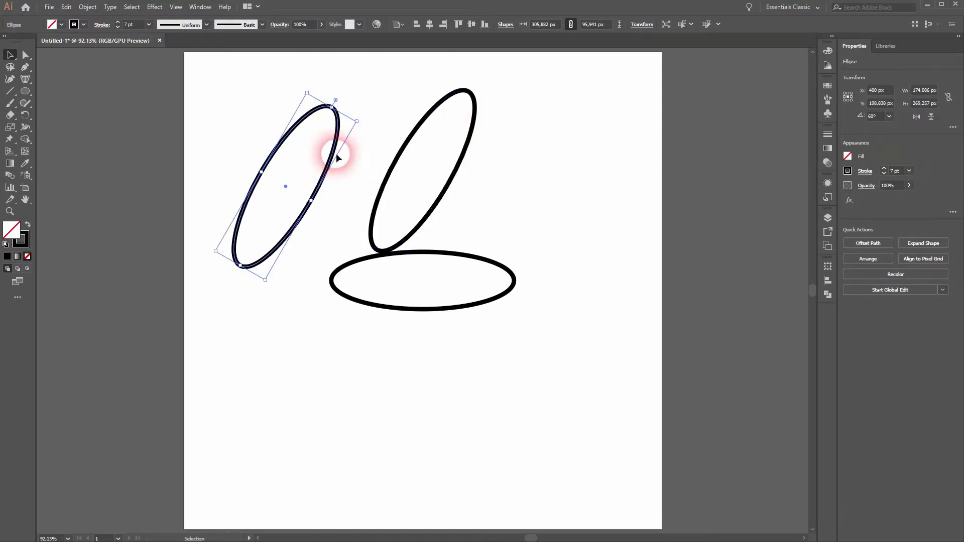
{"action": "left_click", "coordinate": [890, 116]}
{"action": "left_click", "coordinate": [908, 171]}
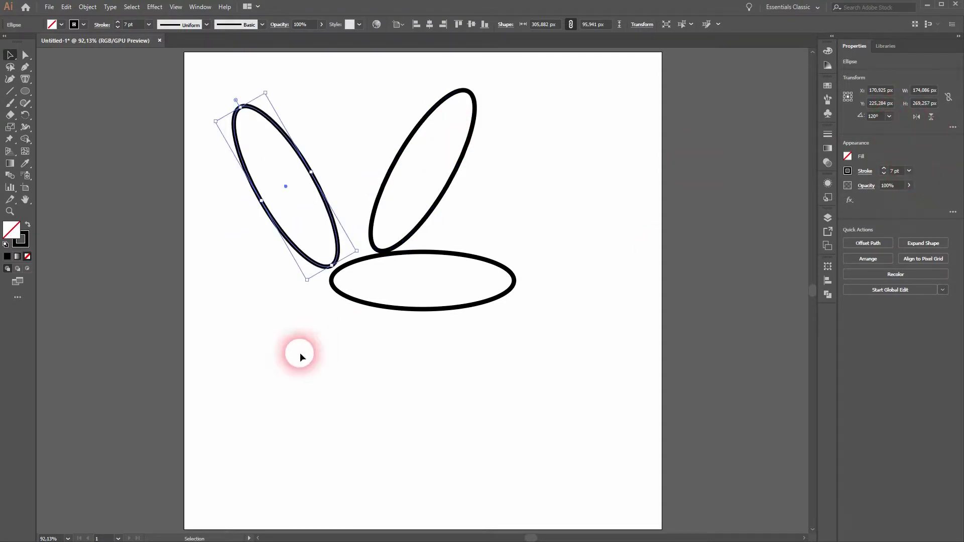
- Centre all three ellipses horizontally and vertically on each other, then deselect
{"action": "left_click_drag", "start_coordinate": [301, 353], "coordinate": [590, 168]}
{"action": "left_click", "coordinate": [430, 25]}
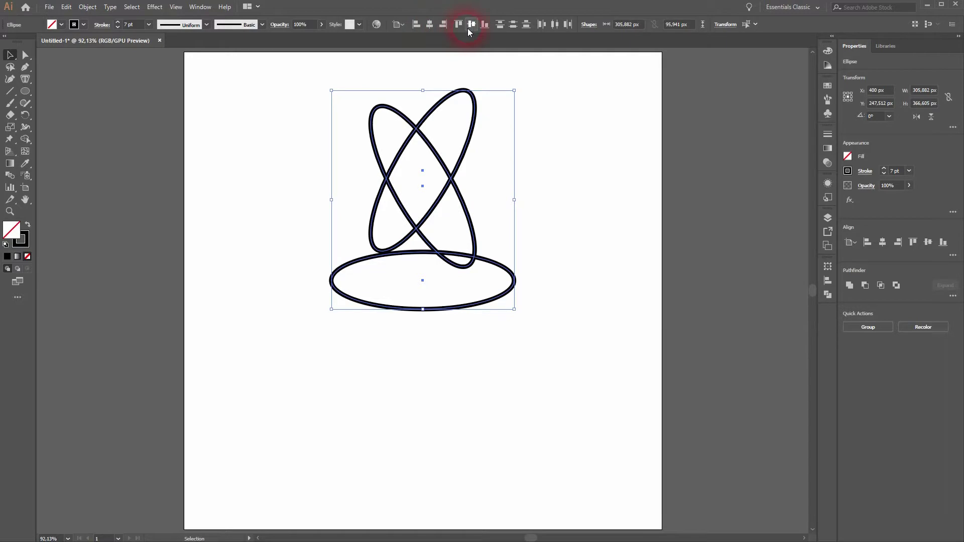
{"action": "left_click", "coordinate": [471, 24]}
{"action": "left_click", "coordinate": [598, 376]}
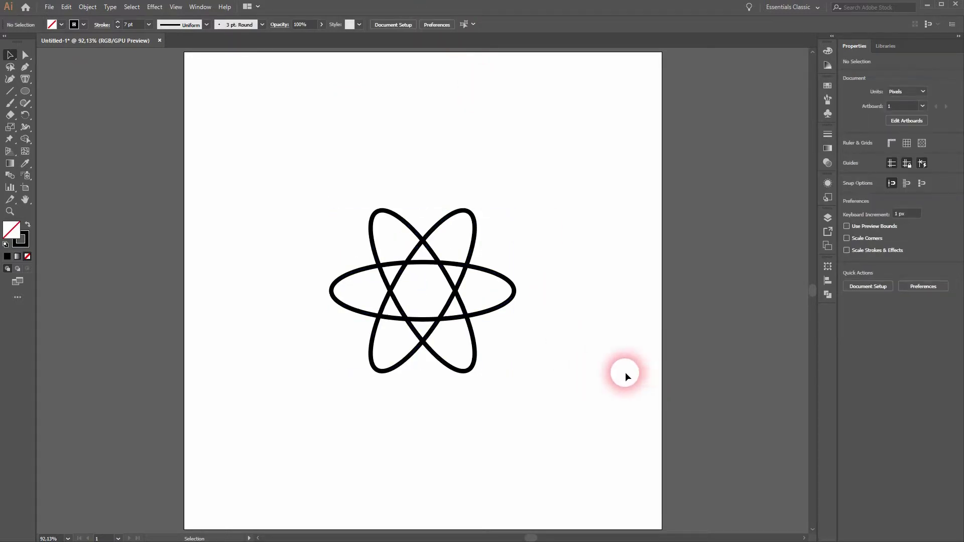
- Draw a 58.765 px circle at the orbits' centre and make it solid black with no outline
{"action": "left_click", "coordinate": [25, 91]}
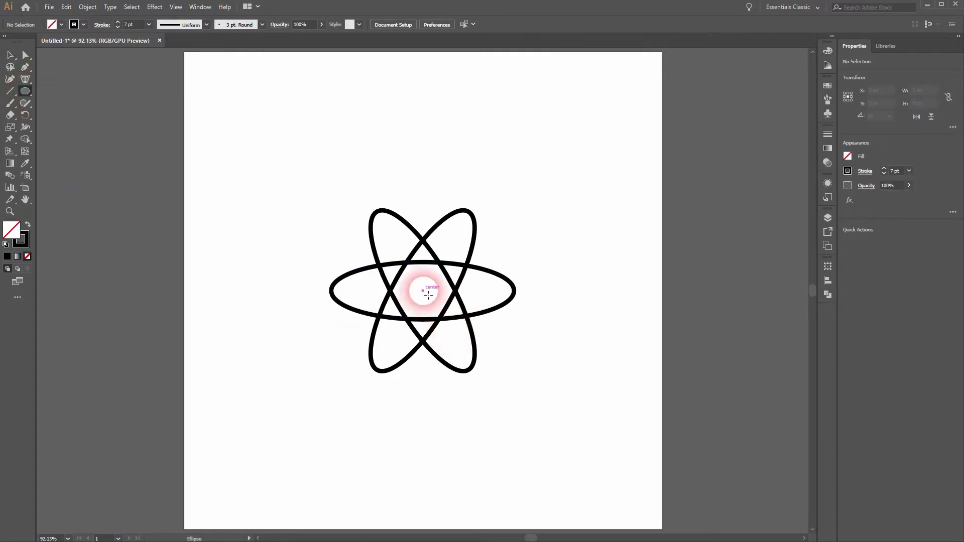
{"action": "left_click_drag", "start_coordinate": [428, 296], "coordinate": [445, 311]}
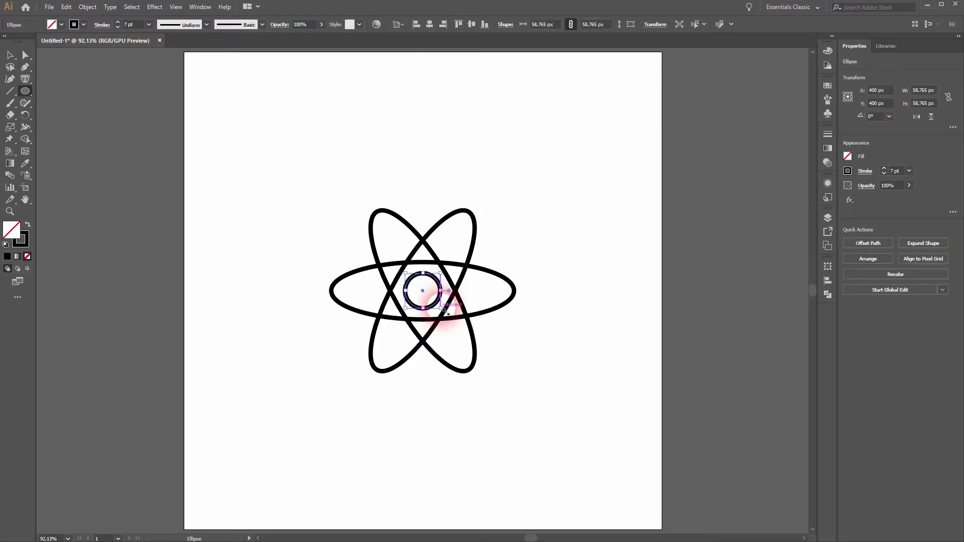
{"action": "left_click", "coordinate": [29, 226]}
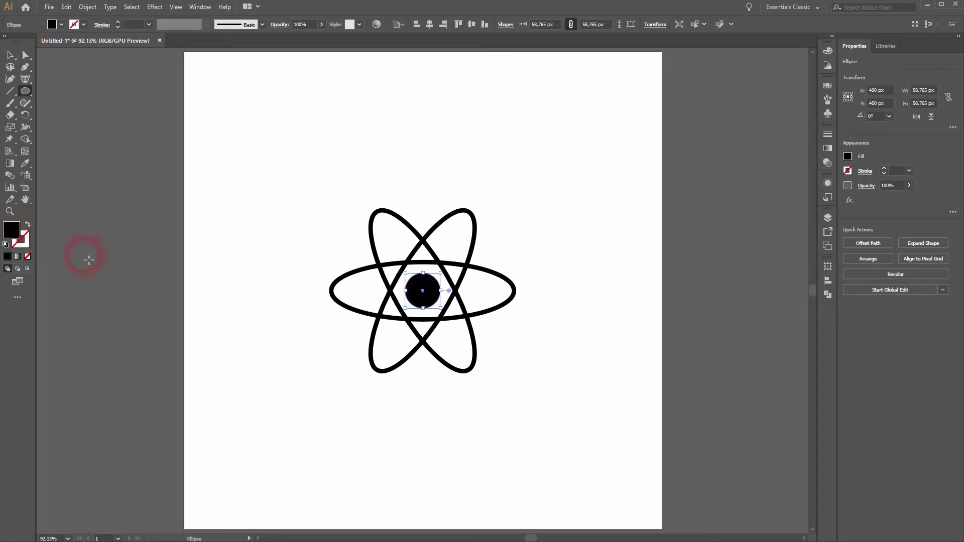
{"action": "left_click", "coordinate": [10, 55]}
{"action": "left_click", "coordinate": [274, 361]}
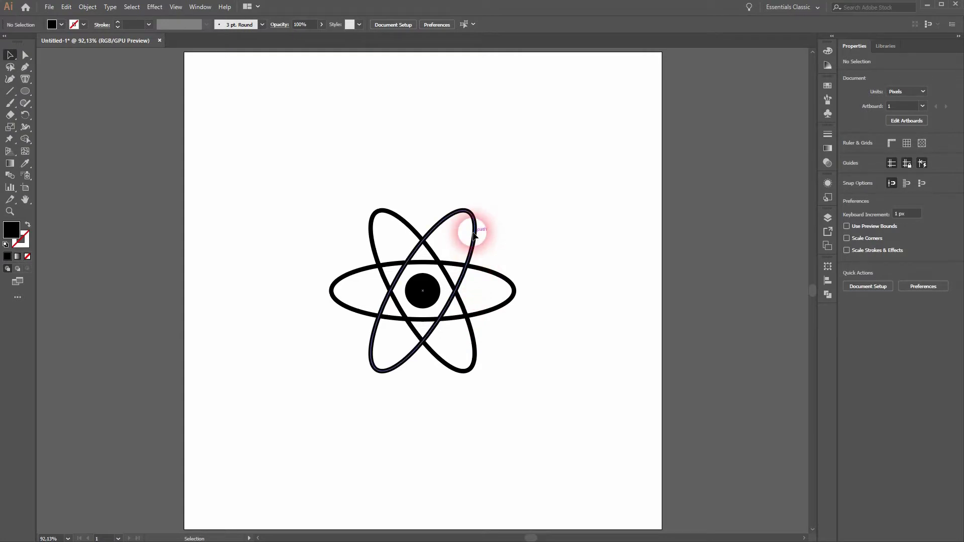
- Draw a 24.139 px black electron circle on the upper-right orbit
{"action": "scroll", "coordinate": [465, 221], "scroll_direction": "up", "scroll_amount": 2}
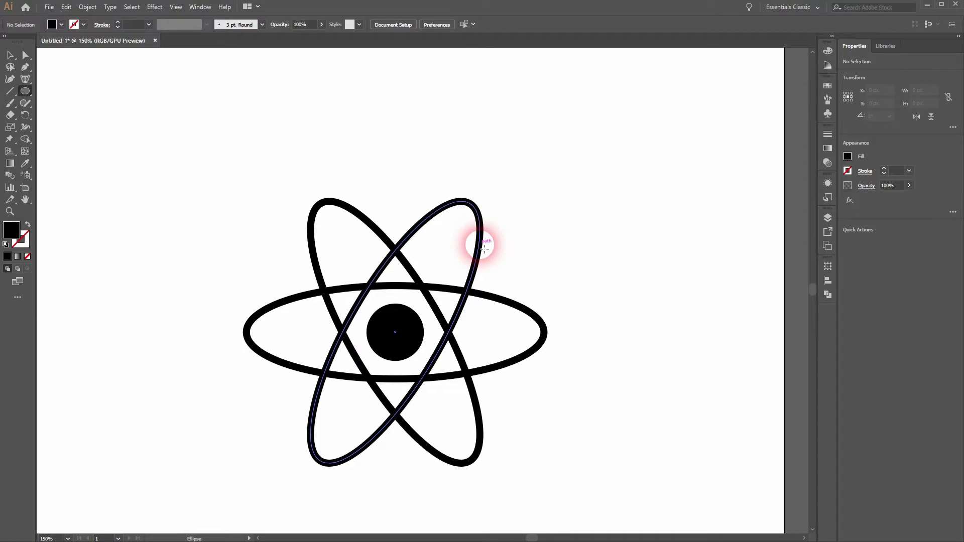
{"action": "left_click_drag", "start_coordinate": [484, 248], "coordinate": [495, 257]}
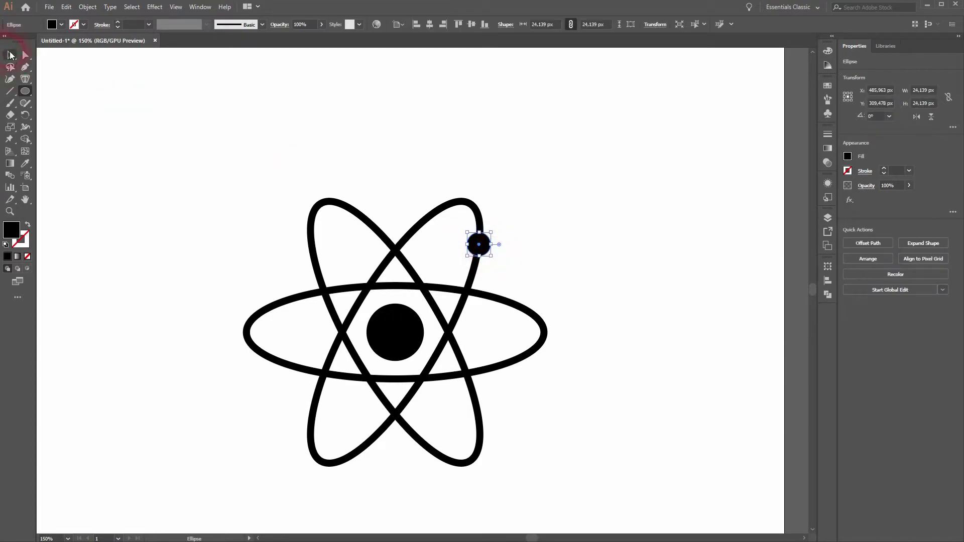
{"action": "left_click", "coordinate": [10, 54]}
{"action": "scroll", "coordinate": [490, 225], "scroll_direction": "up", "scroll_amount": 7}
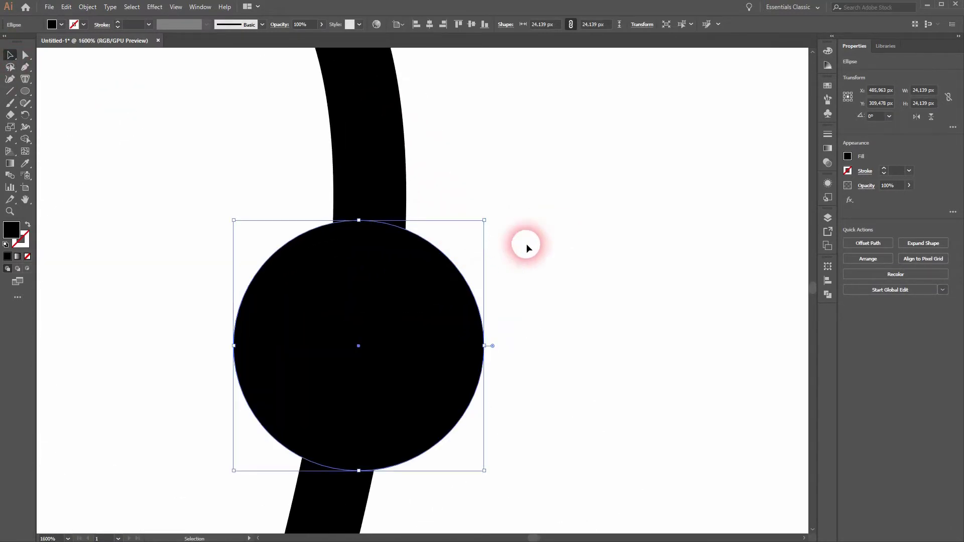
{"action": "left_click", "coordinate": [610, 293]}
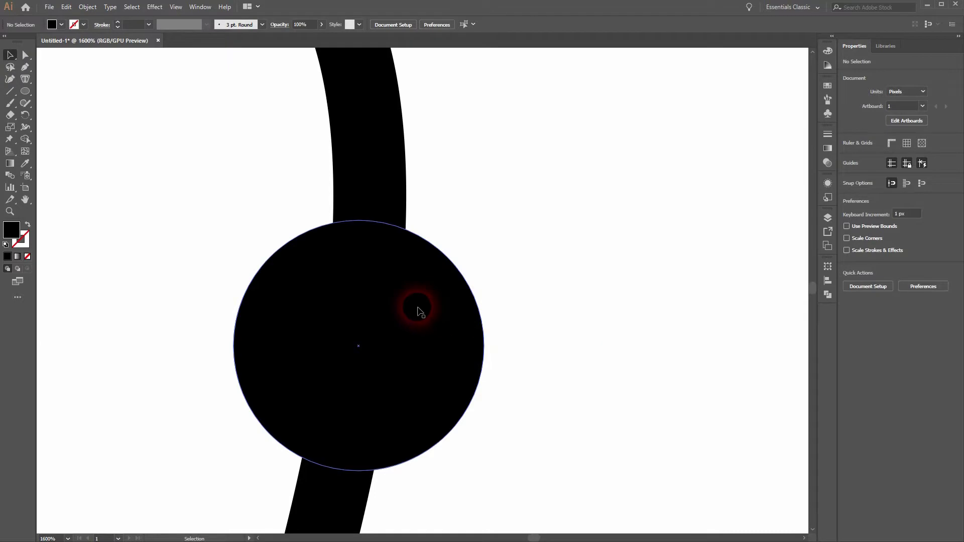
- Check the electron's alignment in Outline mode and nudge it onto the orbit
{"action": "key", "text": "ctrl+y"}
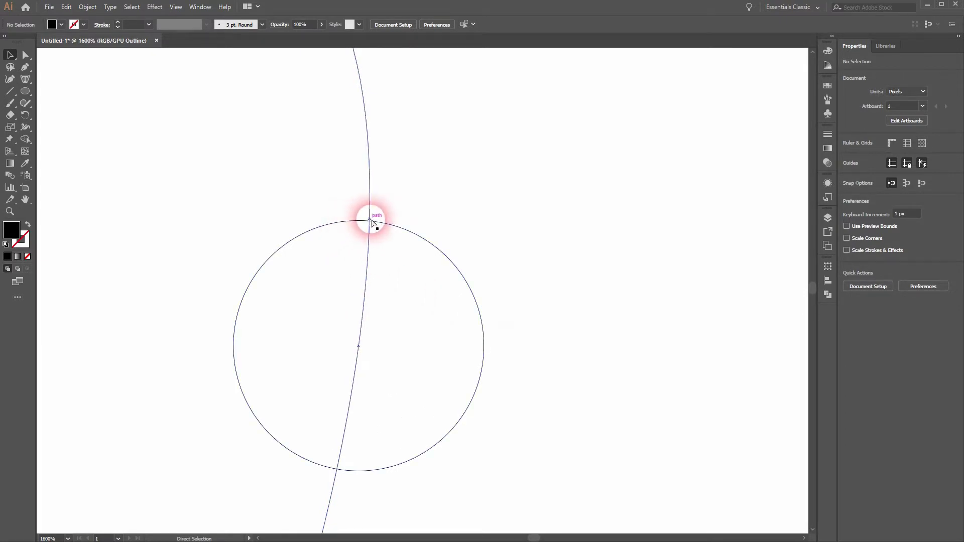
{"action": "key", "text": "ctrl+y"}
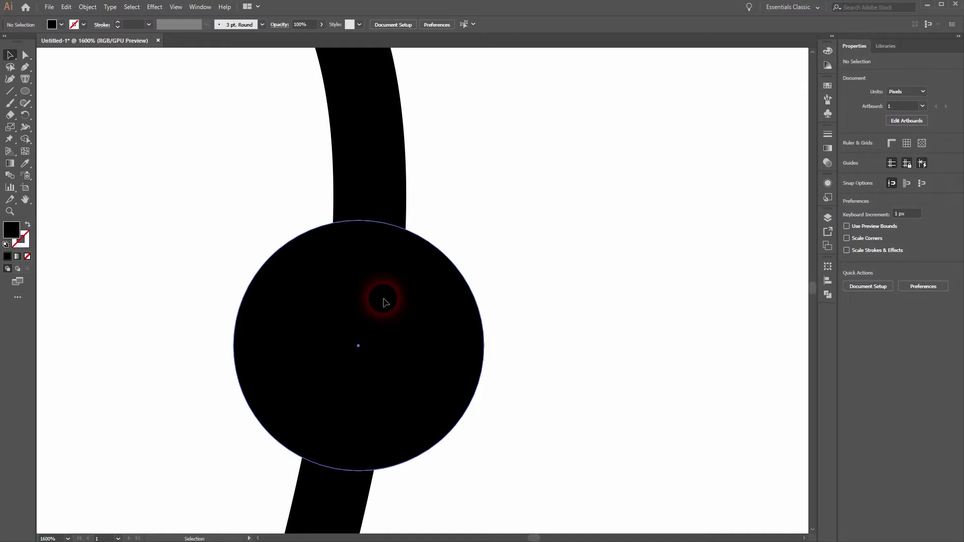
{"action": "left_click_drag", "start_coordinate": [387, 302], "coordinate": [389, 302]}
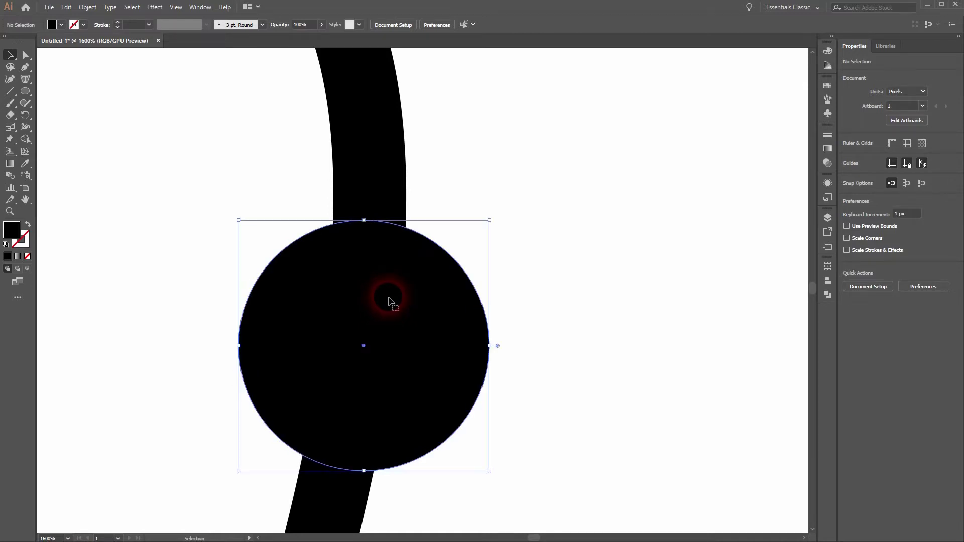
{"action": "left_click", "coordinate": [176, 6]}
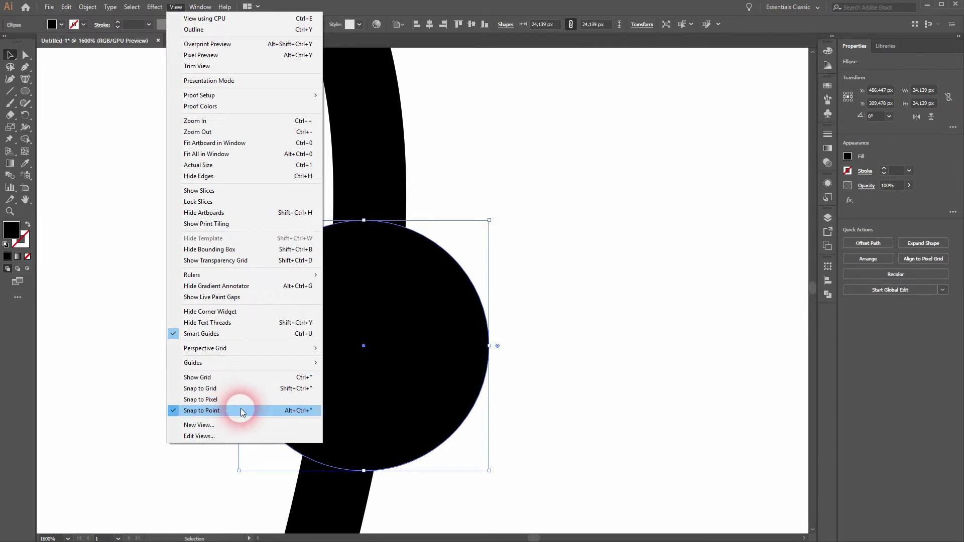
{"action": "left_click", "coordinate": [635, 351]}
- Alt-drag a copy of the electron onto the upper-left orbit
{"action": "key", "text": "ctrl+0"}
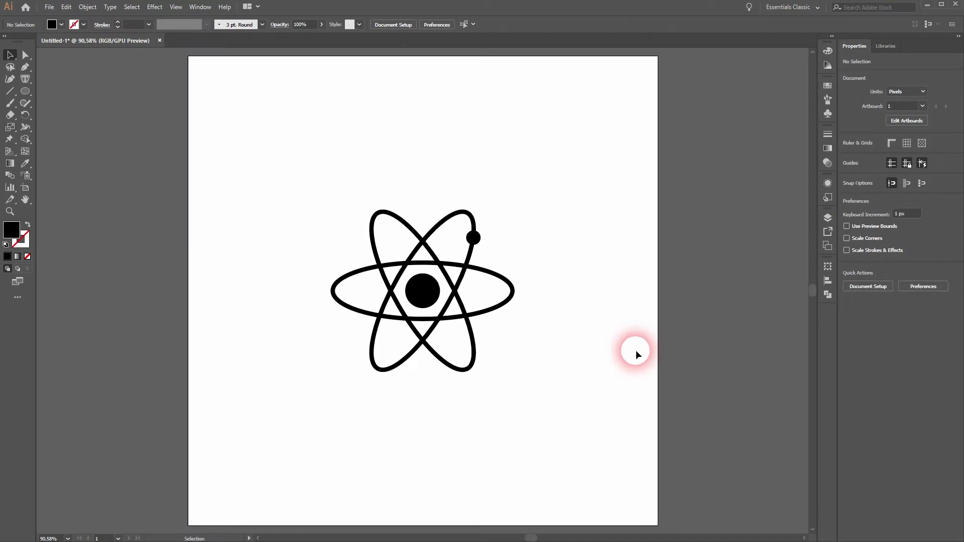
{"action": "scroll", "coordinate": [475, 236], "scroll_direction": "up", "scroll_amount": 3}
{"action": "left_click", "coordinate": [475, 236]}
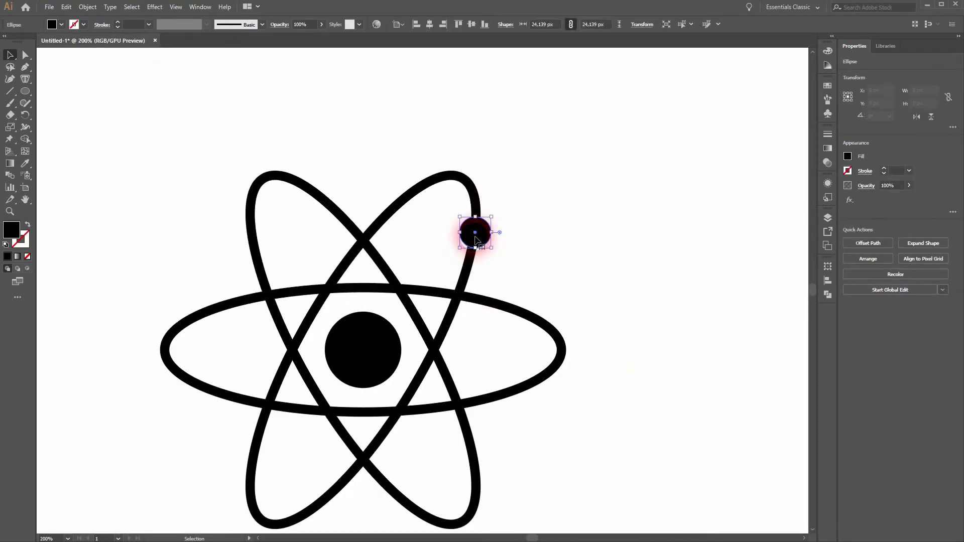
{"action": "left_click_drag", "start_coordinate": [475, 236], "coordinate": [251, 238]}
{"action": "left_click", "coordinate": [175, 7]}
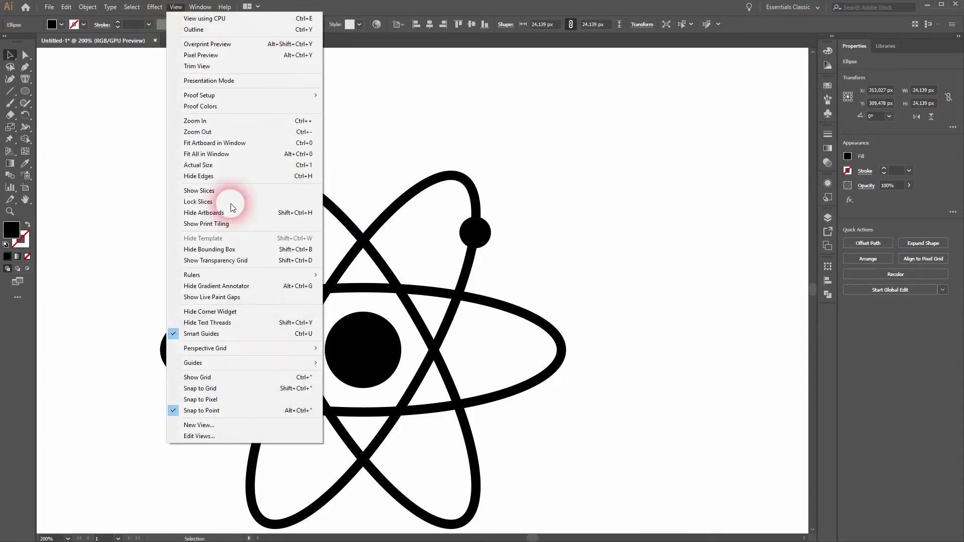
- Alt-drag electron copies onto the horizontal orbit's left end and the lower tilted orbit
{"action": "left_click", "coordinate": [99, 324]}
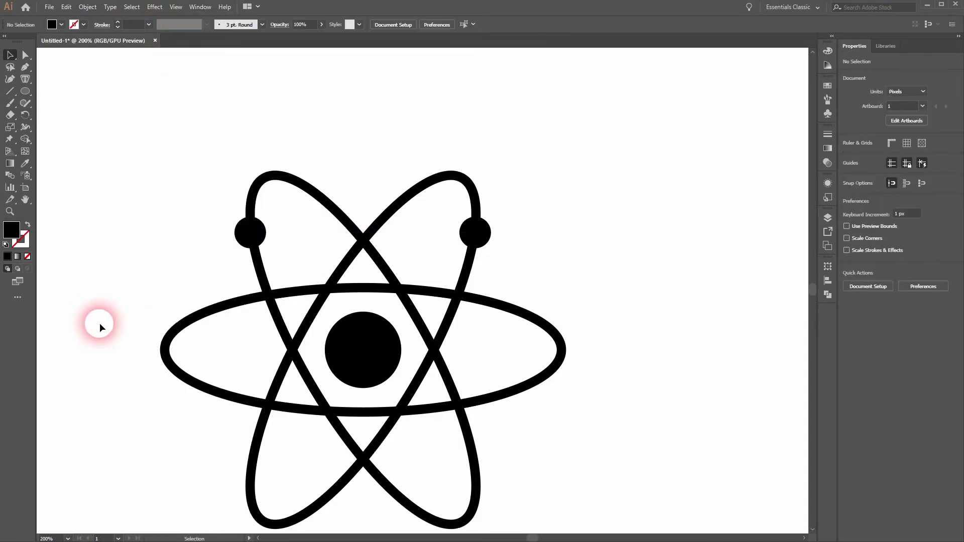
{"action": "left_click", "coordinate": [250, 232]}
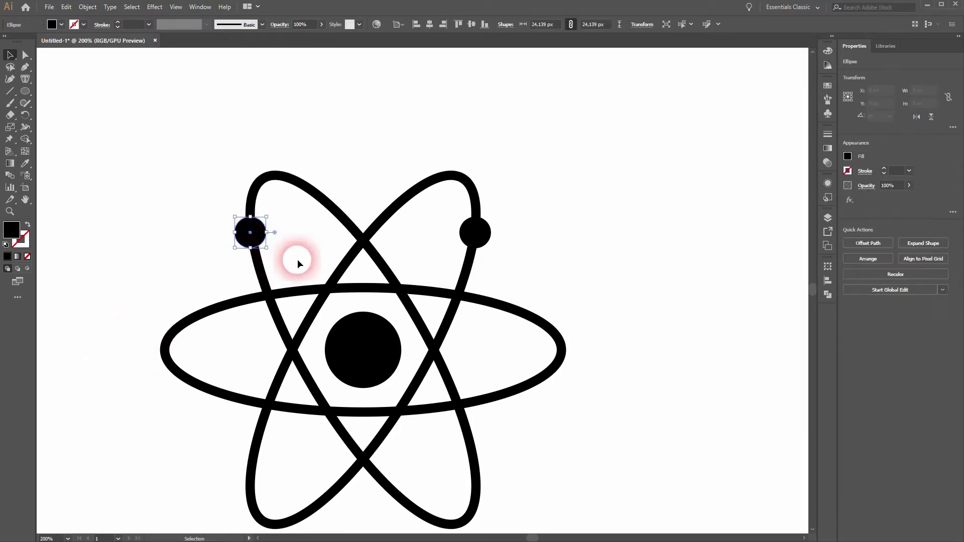
{"action": "left_click", "coordinate": [129, 264]}
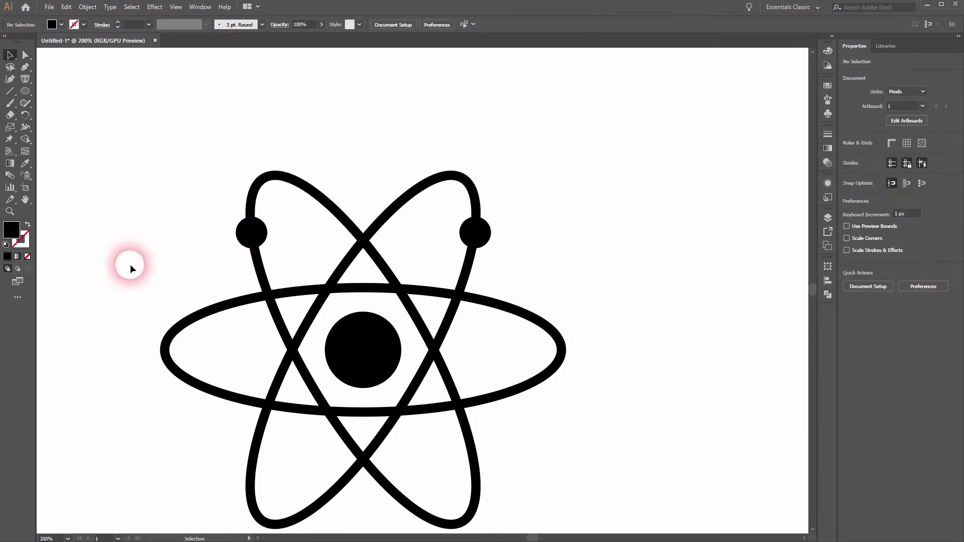
{"action": "left_click", "coordinate": [253, 233]}
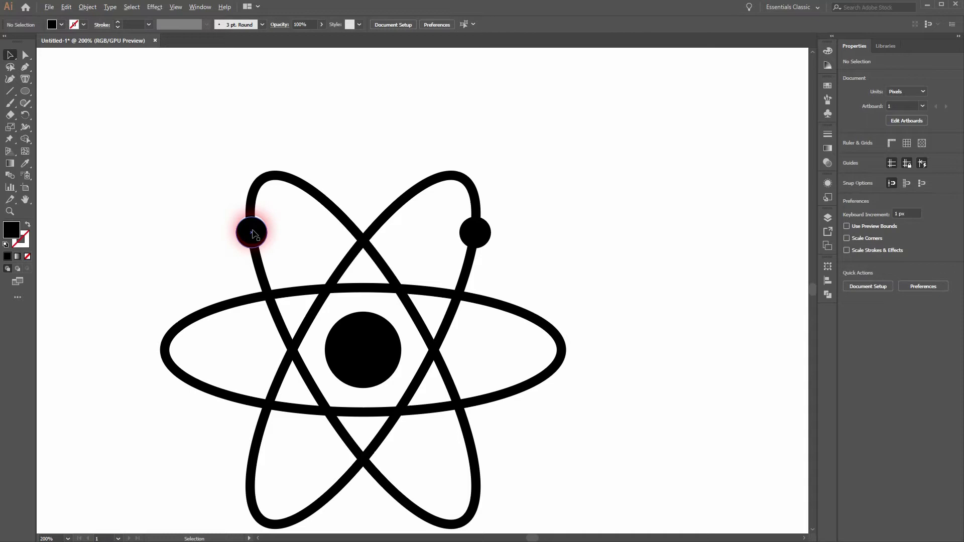
{"action": "left_click_drag", "start_coordinate": [252, 233], "coordinate": [402, 500]}
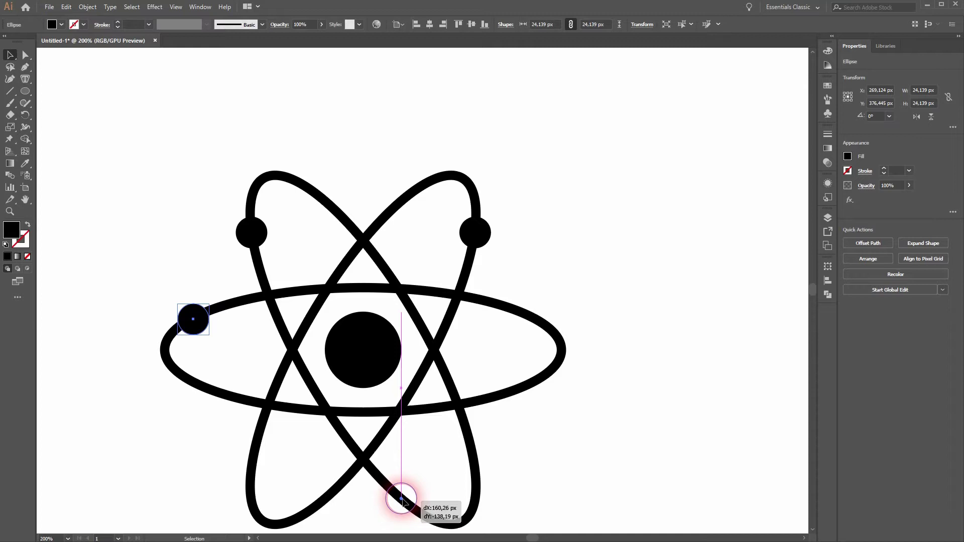
{"action": "left_click_drag", "start_coordinate": [402, 500], "coordinate": [401, 500]}
{"action": "left_click", "coordinate": [560, 483]}
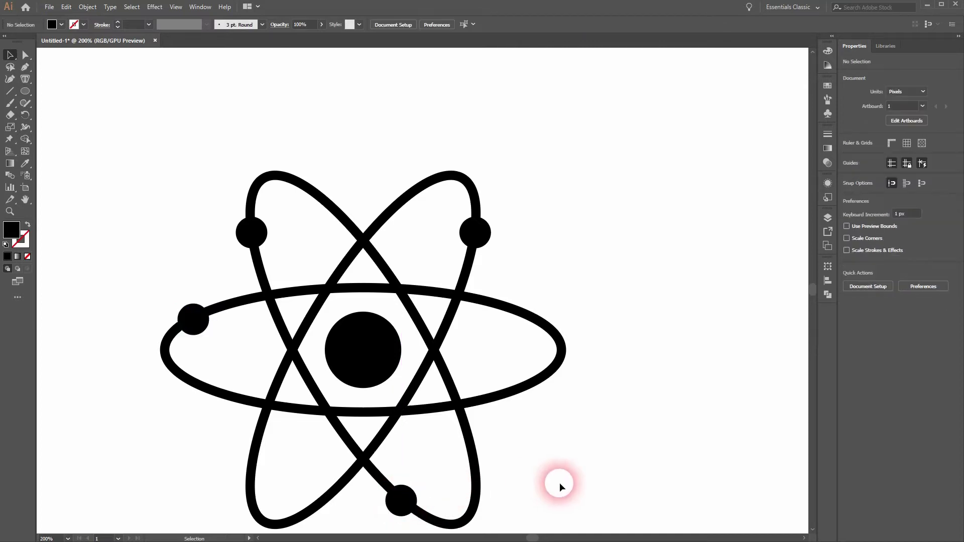
{"action": "key", "text": "space"}
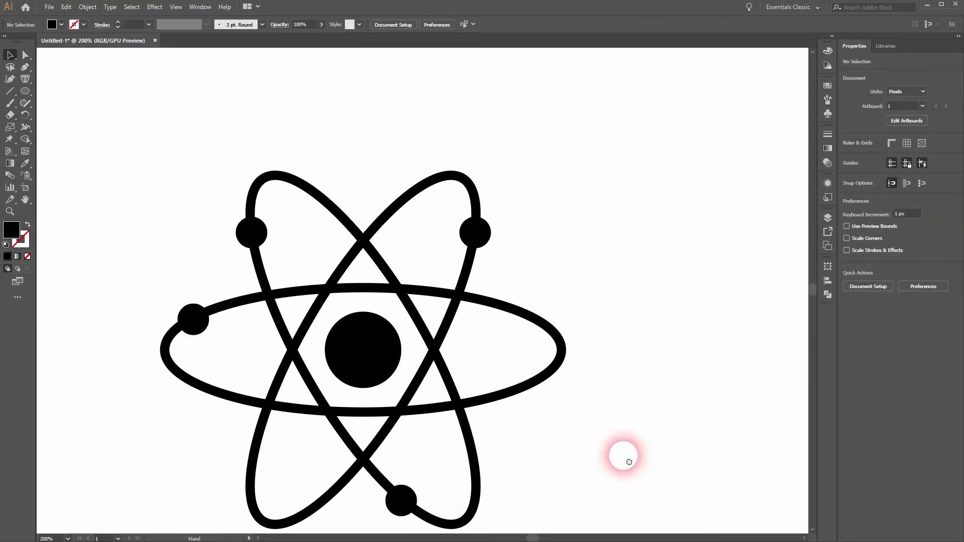
- Fill the central nucleus circle orange
{"action": "left_click_drag", "start_coordinate": [622, 457], "coordinate": [705, 390]}
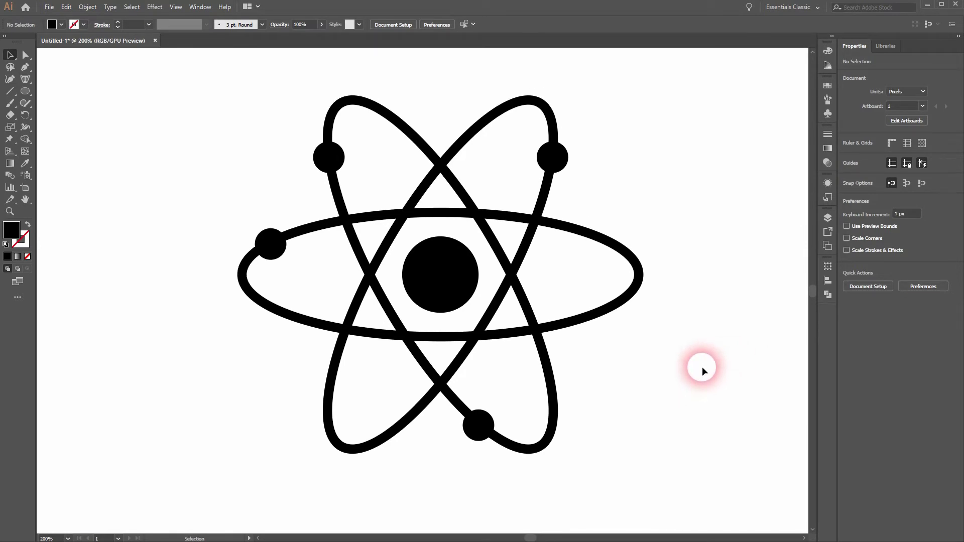
{"action": "left_click", "coordinate": [438, 269]}
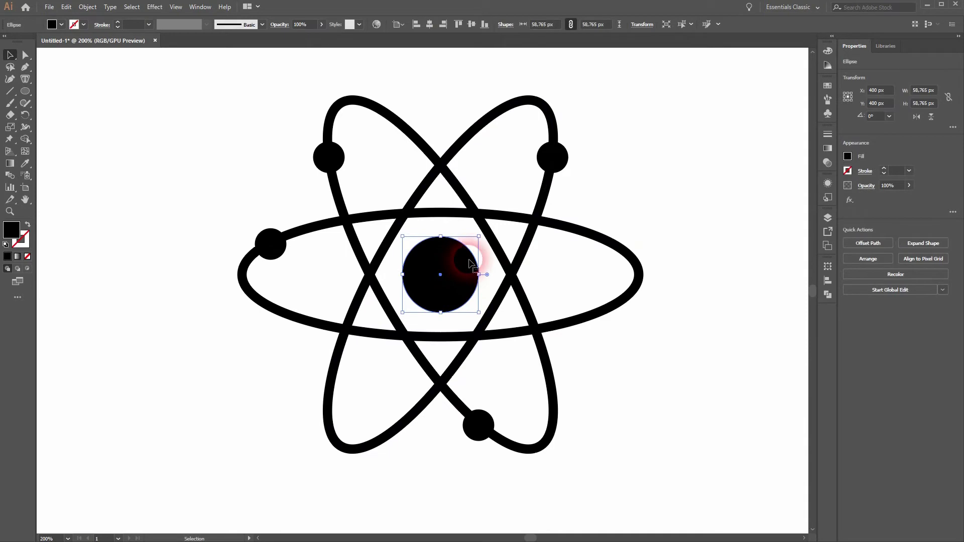
{"action": "left_click", "coordinate": [62, 24]}
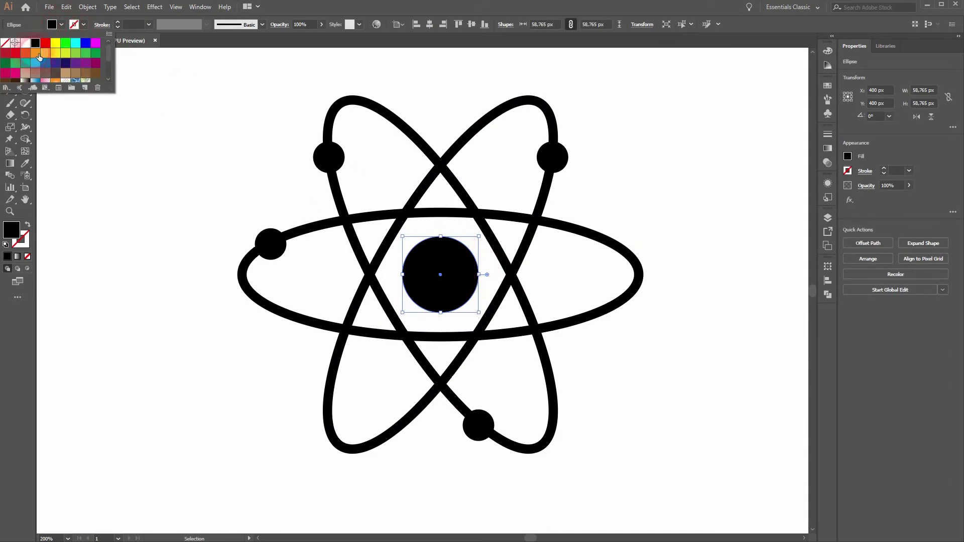
{"action": "left_click", "coordinate": [36, 53]}
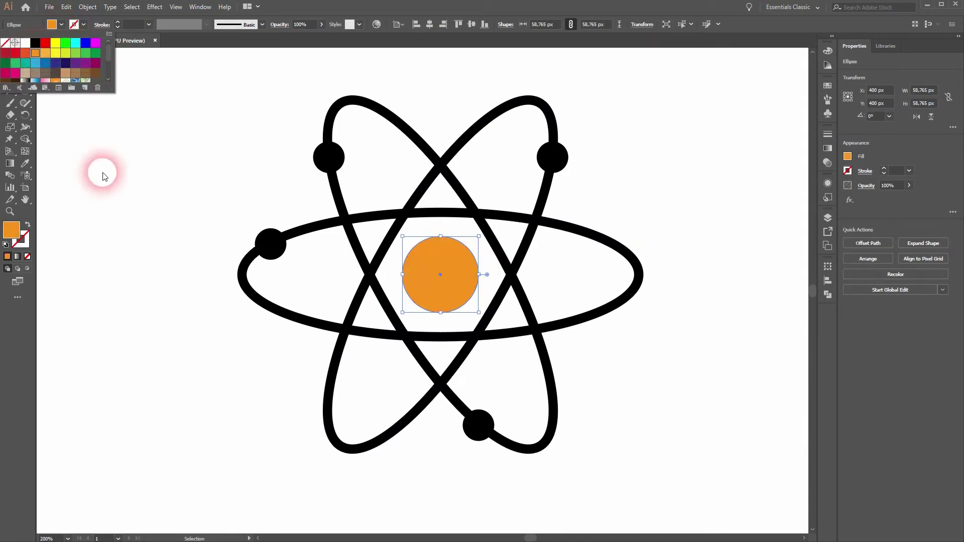
{"action": "left_click", "coordinate": [183, 304]}
{"action": "left_click", "coordinate": [168, 313]}
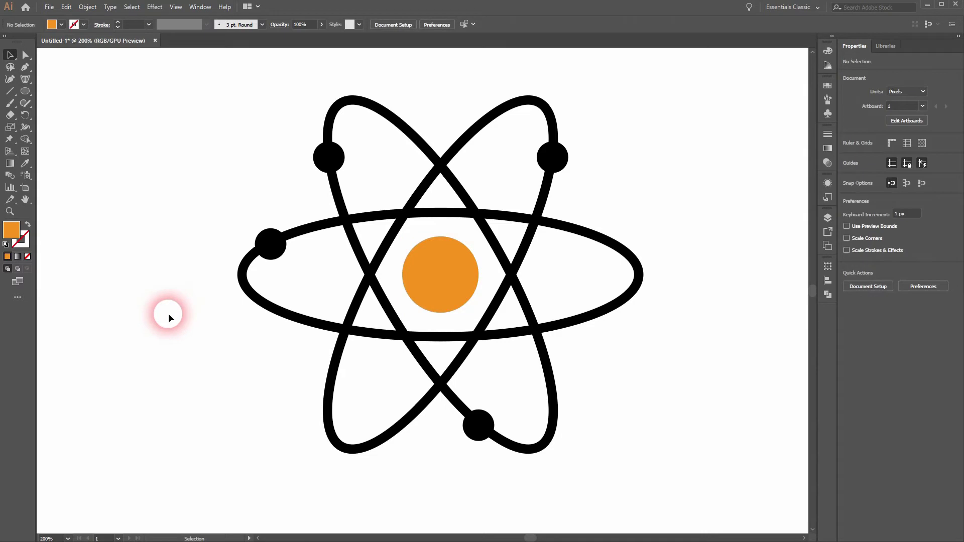
- Fill the left and upper-right electron dots light blue
{"action": "left_click", "coordinate": [271, 243]}
{"action": "left_click", "coordinate": [560, 160], "text": "shift"}
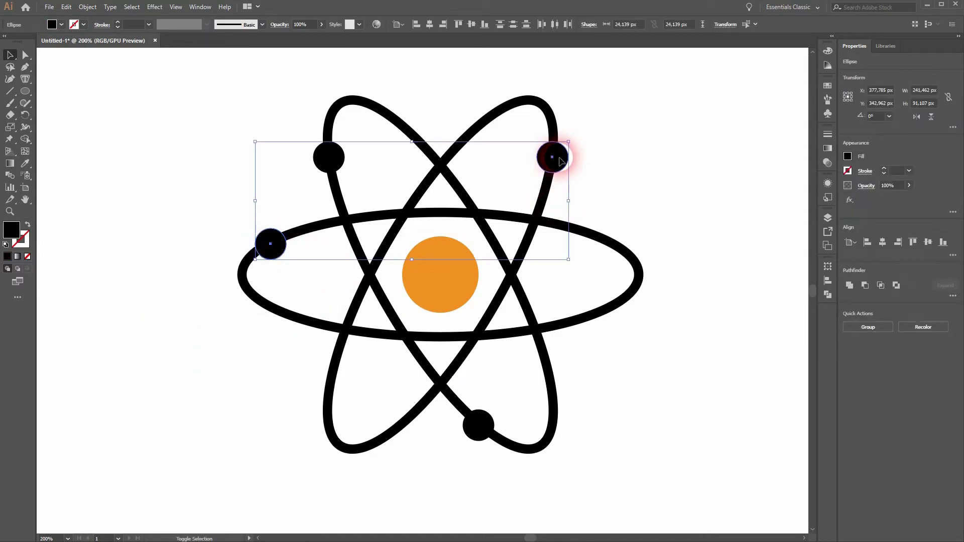
{"action": "left_click", "coordinate": [62, 25]}
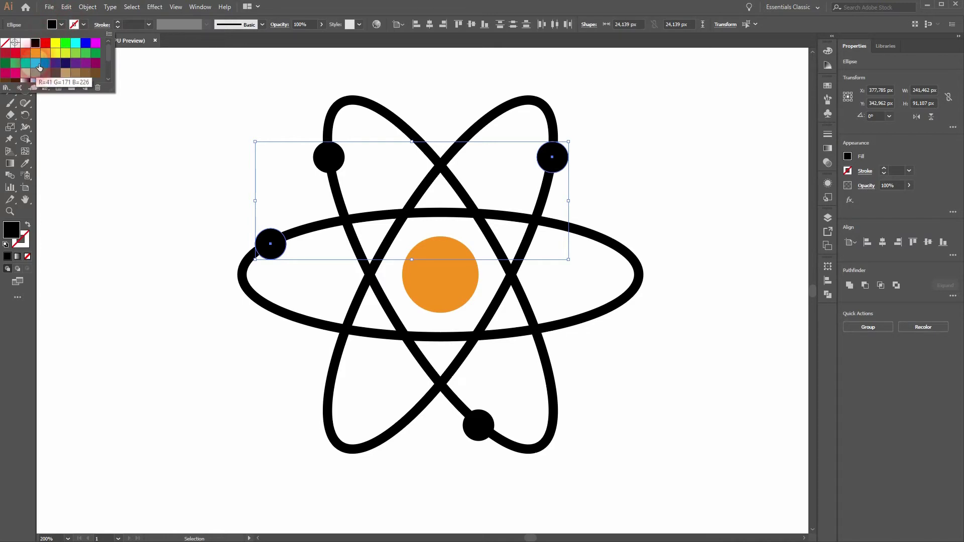
{"action": "left_click", "coordinate": [36, 64]}
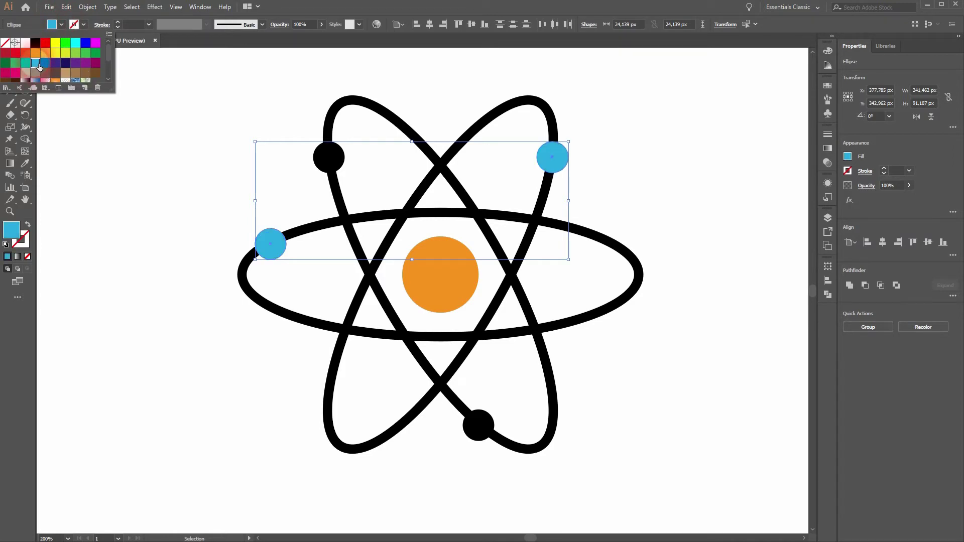
{"action": "left_click", "coordinate": [151, 335]}
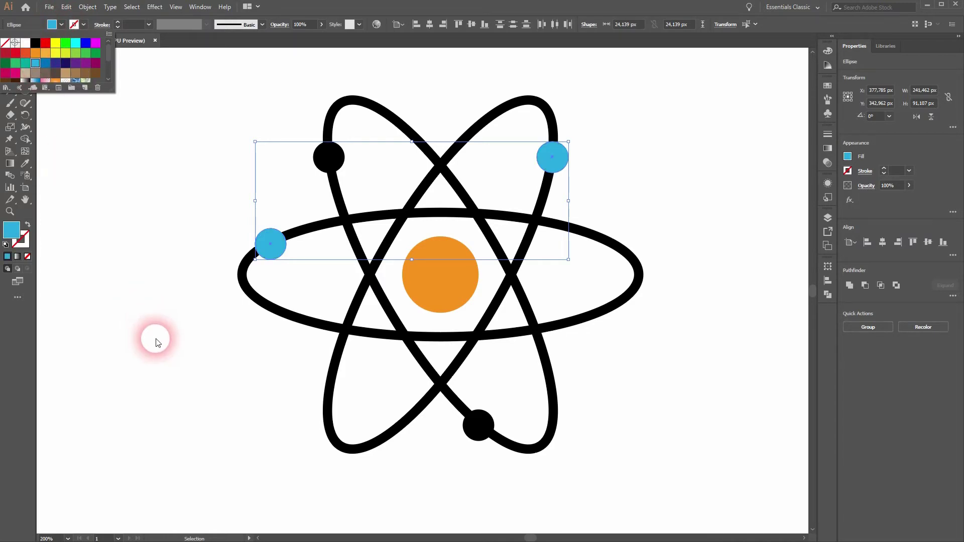
{"action": "left_click", "coordinate": [417, 57]}
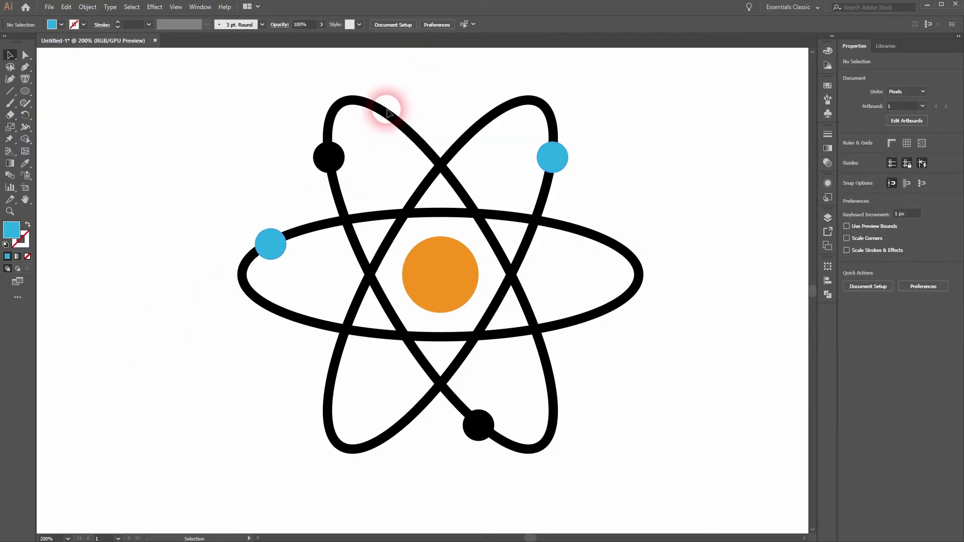
- Give the orbit running top-left to bottom-right a light-blue outline
{"action": "left_click", "coordinate": [386, 117]}
{"action": "left_click", "coordinate": [84, 24]}
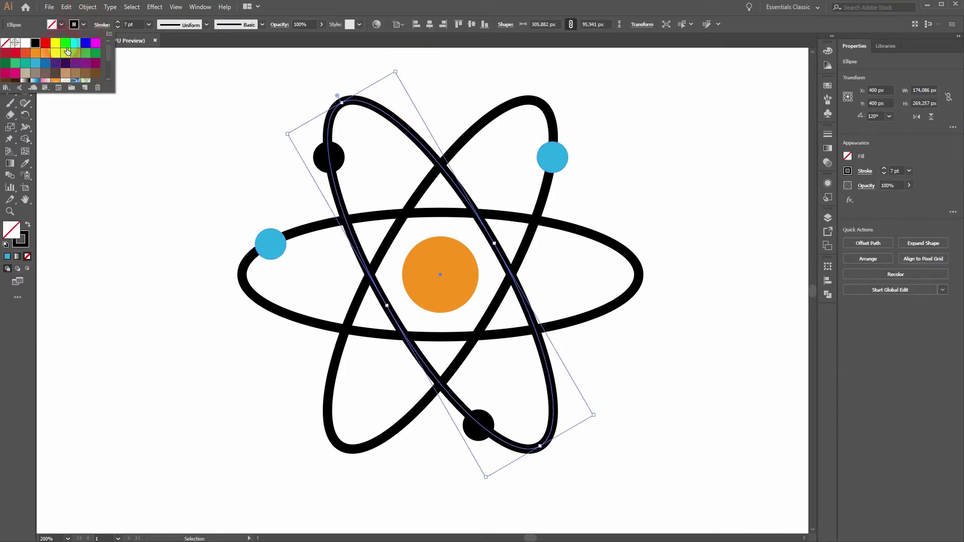
{"action": "left_click", "coordinate": [43, 65]}
{"action": "left_click", "coordinate": [210, 350]}
{"action": "left_click", "coordinate": [210, 350]}
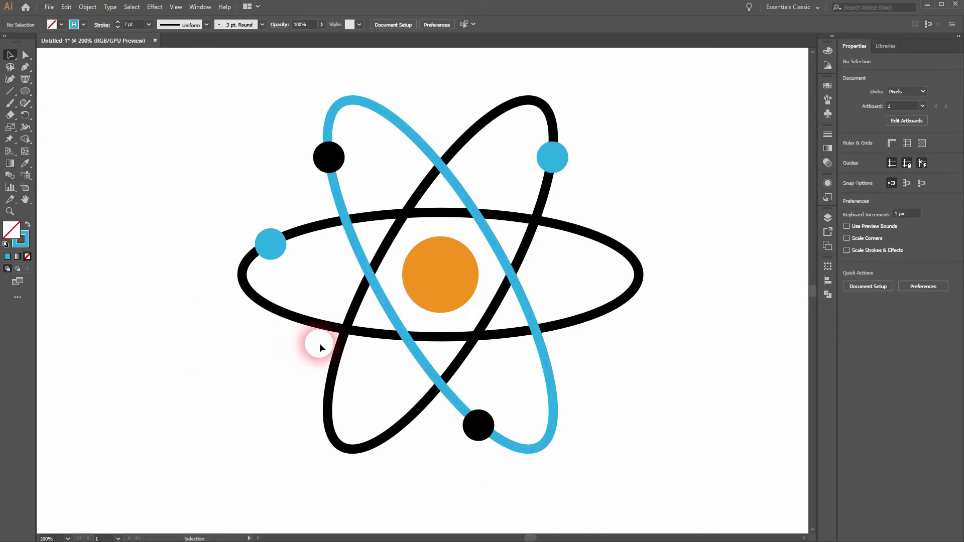
- Fill the top-left and bottom black electron dots red
{"action": "left_click", "coordinate": [328, 157]}
{"action": "left_click", "coordinate": [478, 426], "text": "shift"}
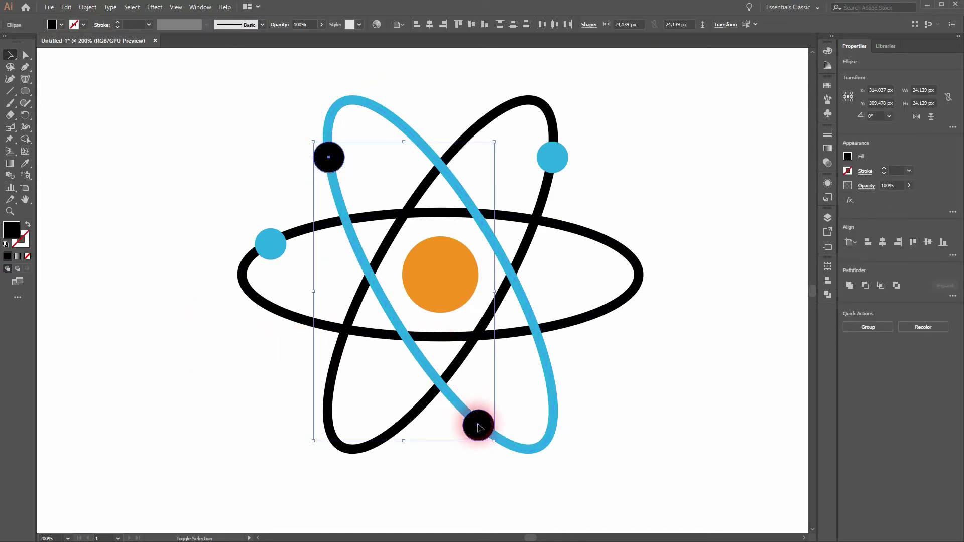
{"action": "left_click", "coordinate": [62, 25]}
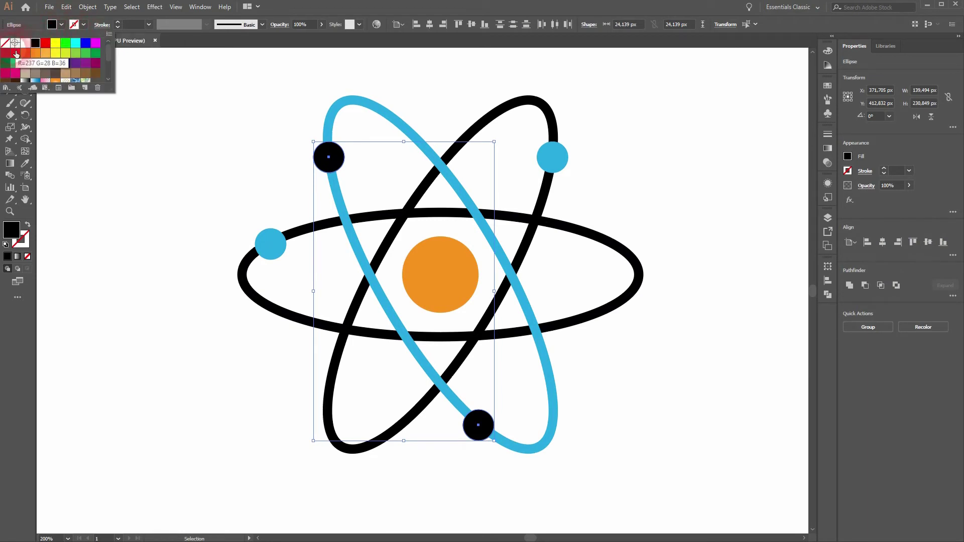
{"action": "left_click", "coordinate": [16, 54]}
{"action": "left_click", "coordinate": [224, 444]}
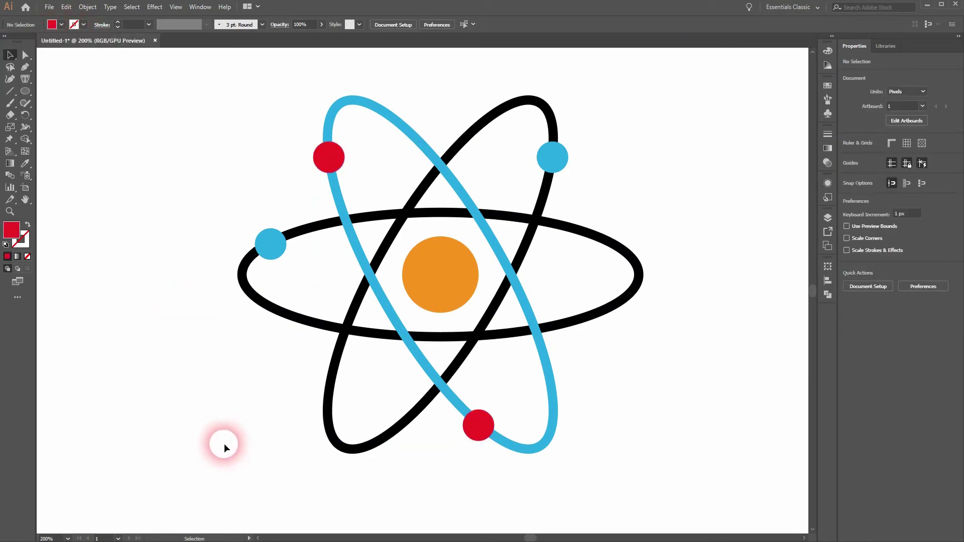
- Change the outline of the other tilted orbit and the horizontal orbit to dark navy
{"action": "left_click", "coordinate": [334, 366]}
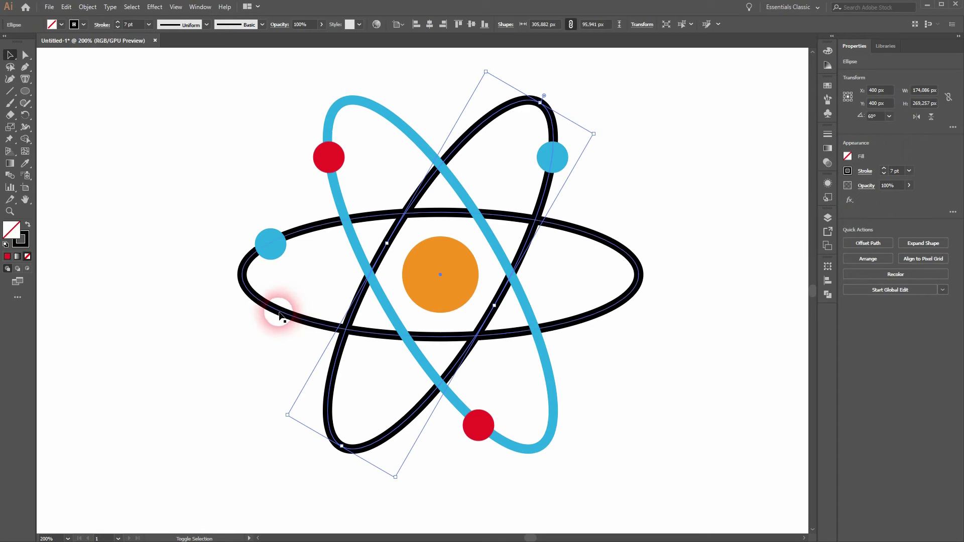
{"action": "left_click", "coordinate": [280, 315], "text": "shift"}
{"action": "left_click", "coordinate": [83, 25]}
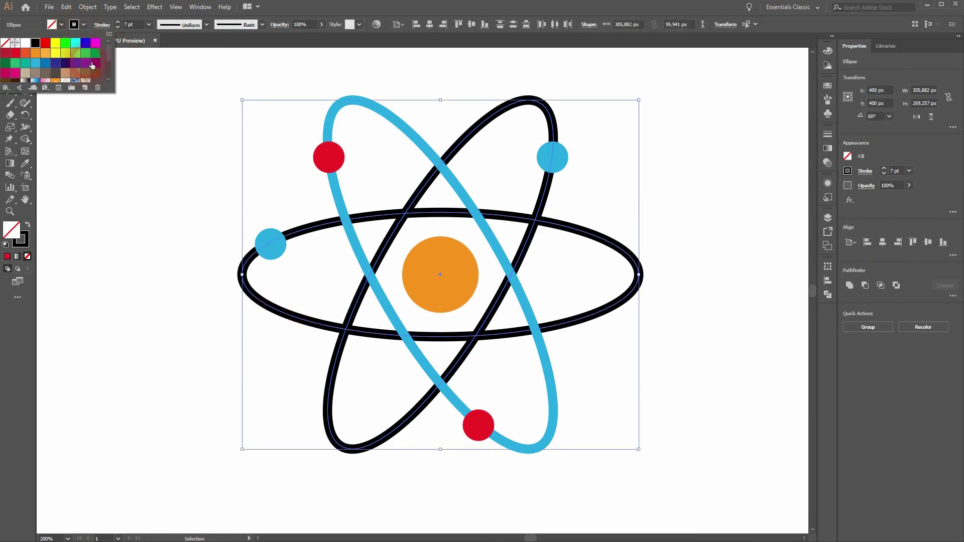
{"action": "left_click", "coordinate": [69, 64]}
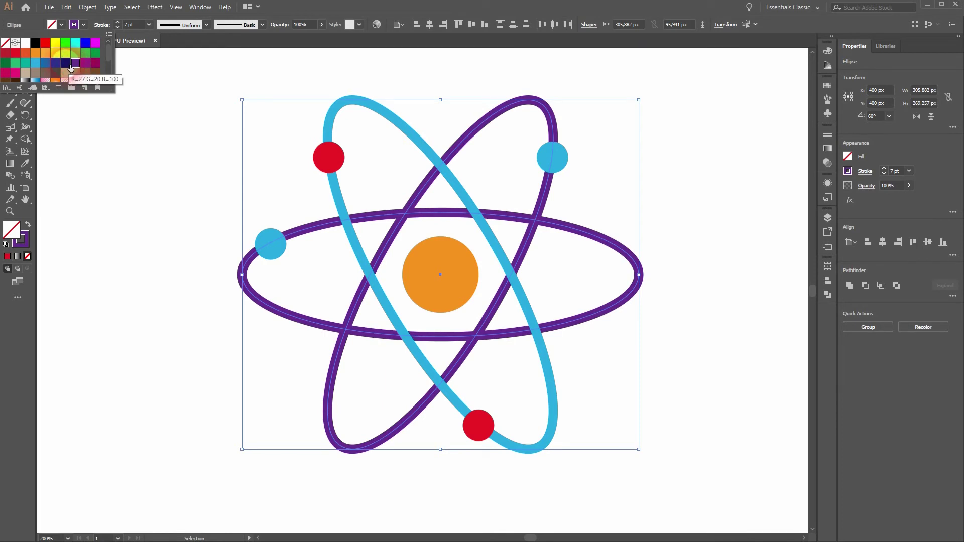
{"action": "left_click", "coordinate": [68, 65]}
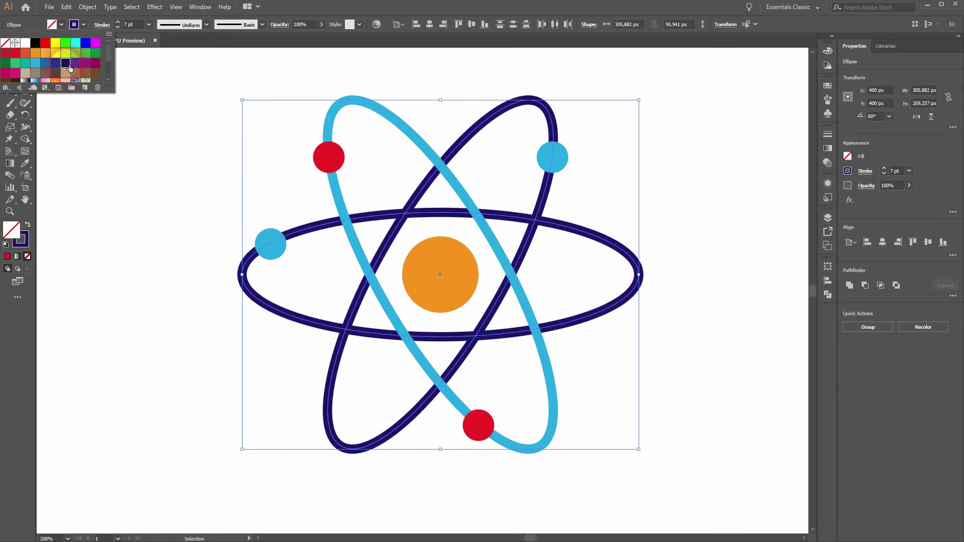
{"action": "left_click", "coordinate": [170, 321]}
{"action": "left_click", "coordinate": [143, 412]}
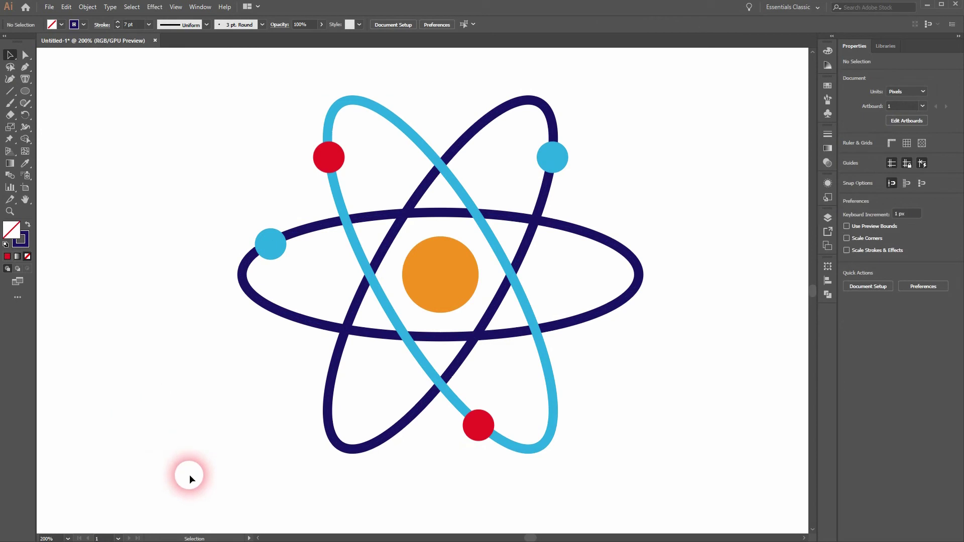
- Select every part of the atom and group them into one object
{"action": "key", "text": "ctrl+0"}
{"action": "left_click_drag", "start_coordinate": [304, 379], "coordinate": [545, 213]}
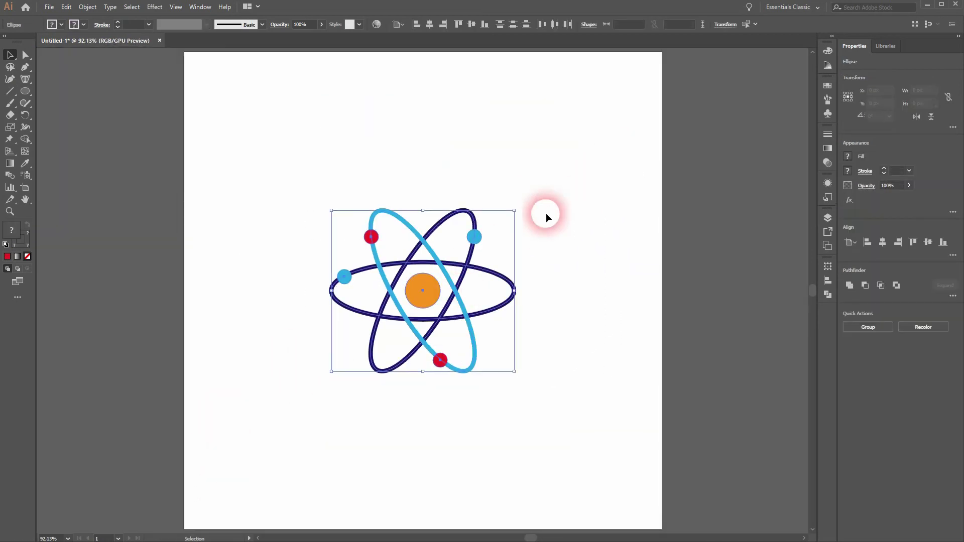
{"action": "right_click", "coordinate": [448, 278]}
{"action": "left_click", "coordinate": [504, 336]}
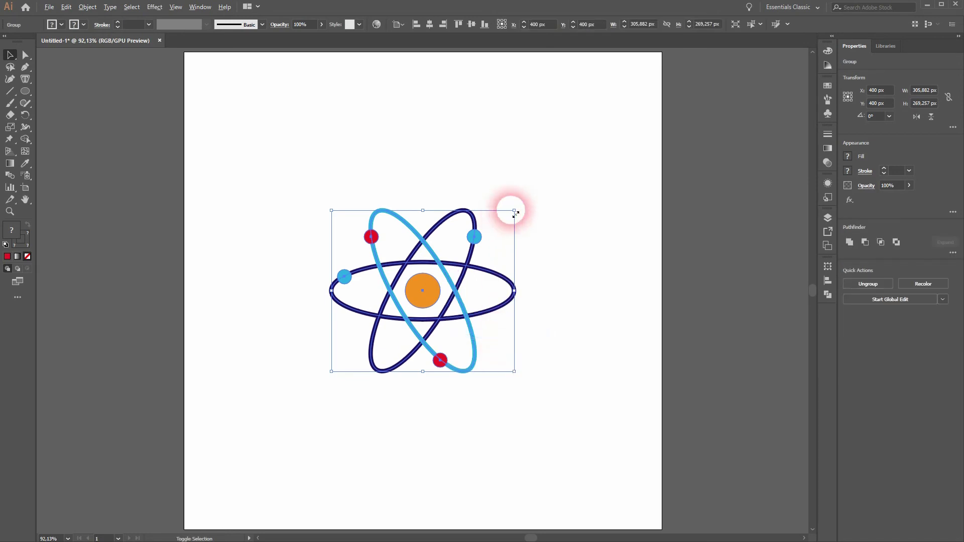
- Drag a corner handle inward to scale the grouped atom down
{"action": "left_click_drag", "start_coordinate": [514, 211], "coordinate": [495, 228]}
{"action": "left_click", "coordinate": [562, 357]}
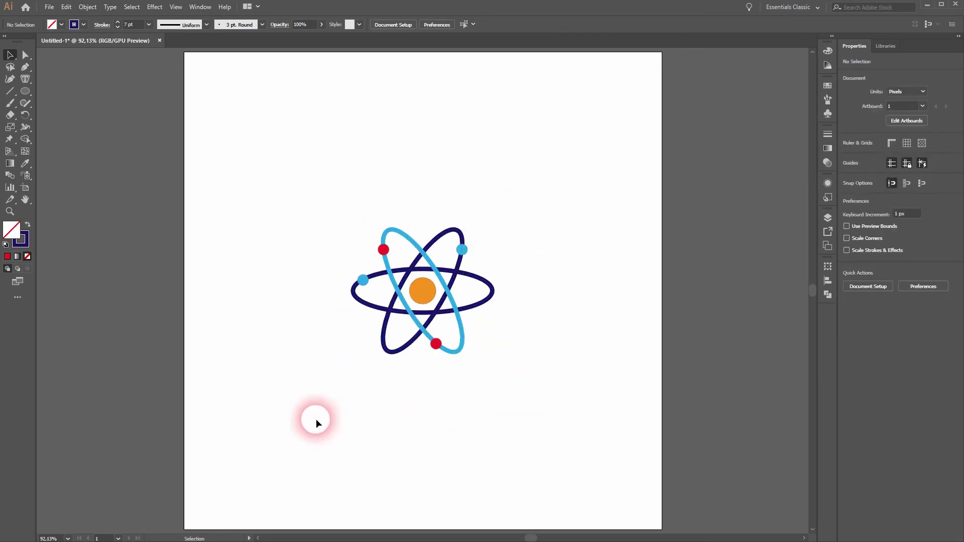
{"action": "scroll", "coordinate": [367, 351], "scroll_direction": "up", "scroll_amount": 5}
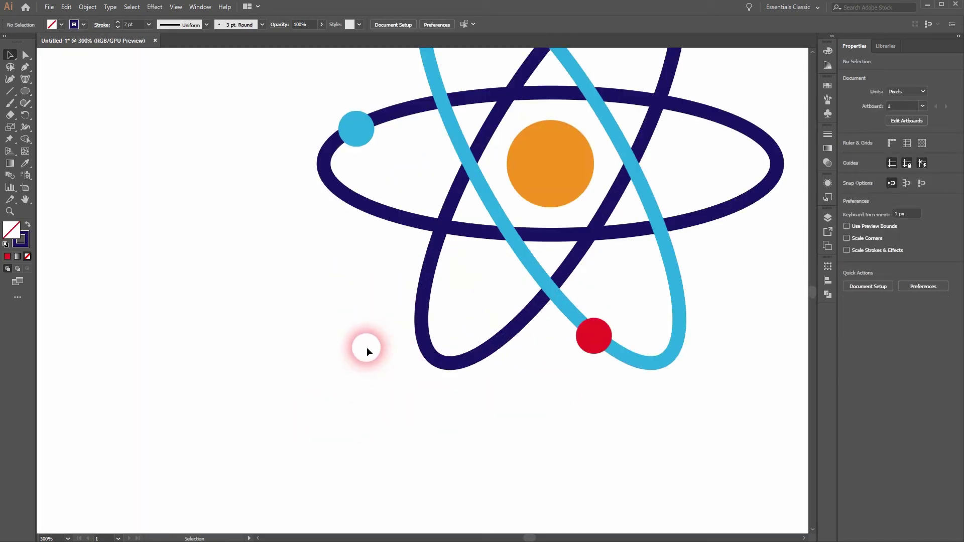
{"action": "left_click_drag", "start_coordinate": [367, 352], "coordinate": [291, 389]}
{"action": "scroll", "coordinate": [243, 482], "scroll_direction": "down", "scroll_amount": 1}
{"action": "left_click", "coordinate": [448, 382]}
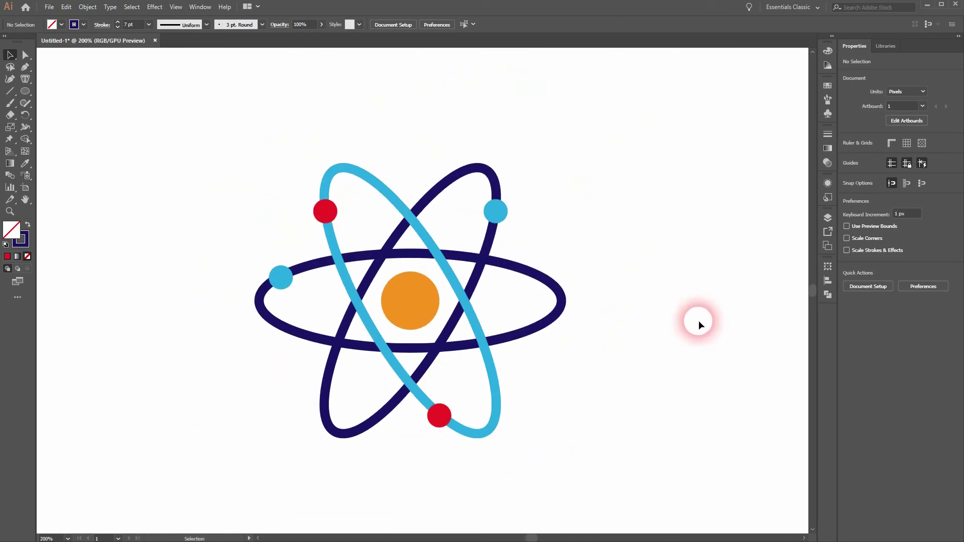